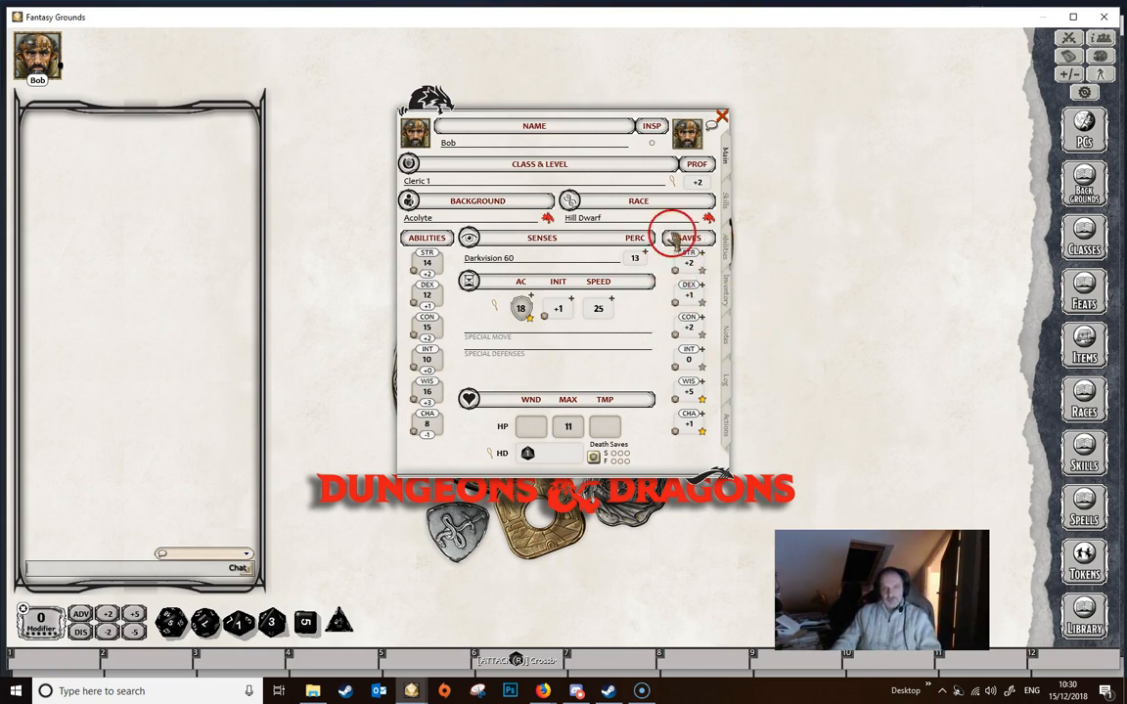
- Collapse the weapons list in the character's actions and add the Dwarven Resilience trait there as a power
click(727, 426)
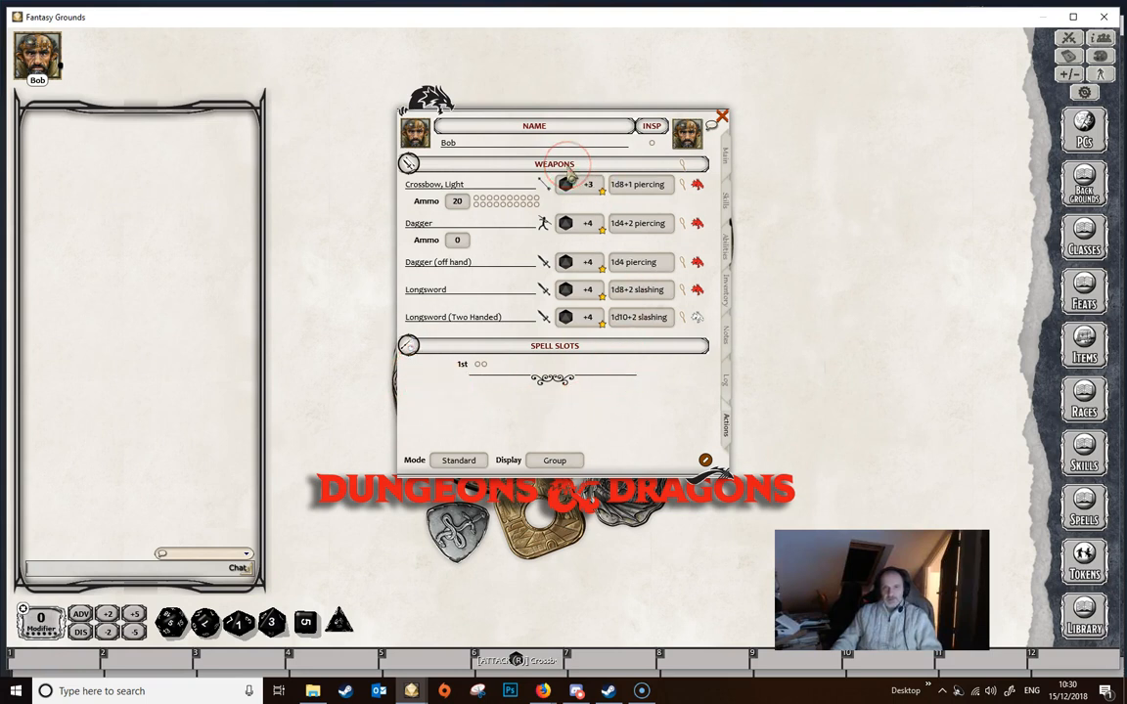
click(553, 164)
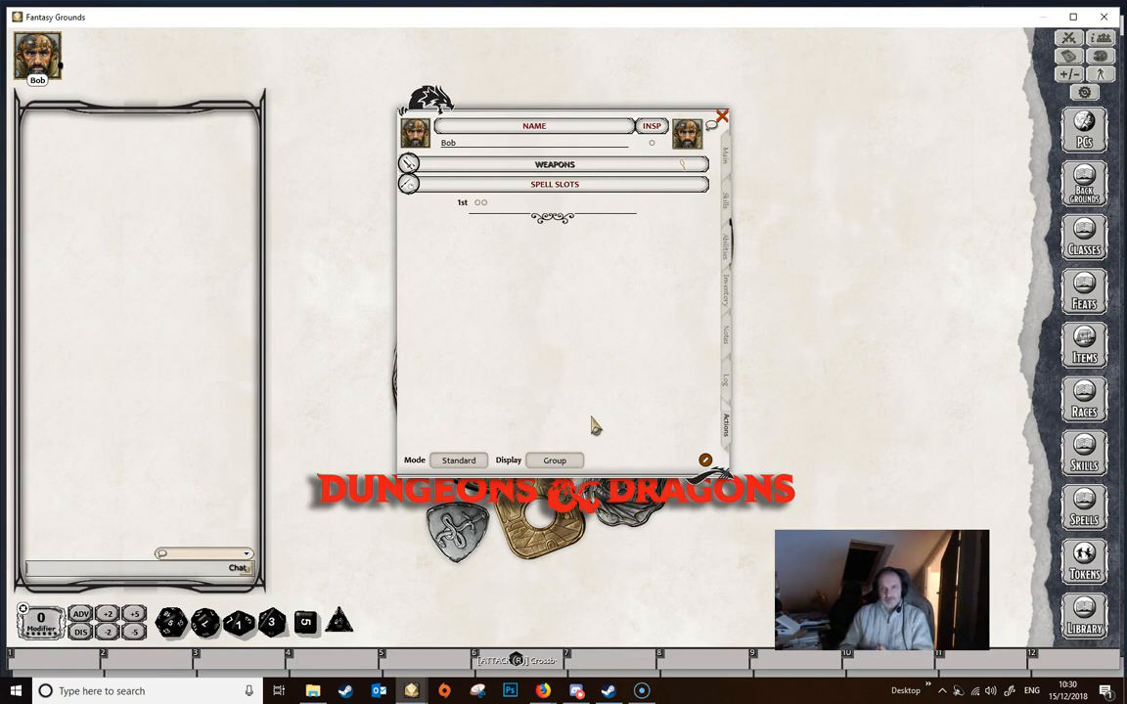
click(728, 252)
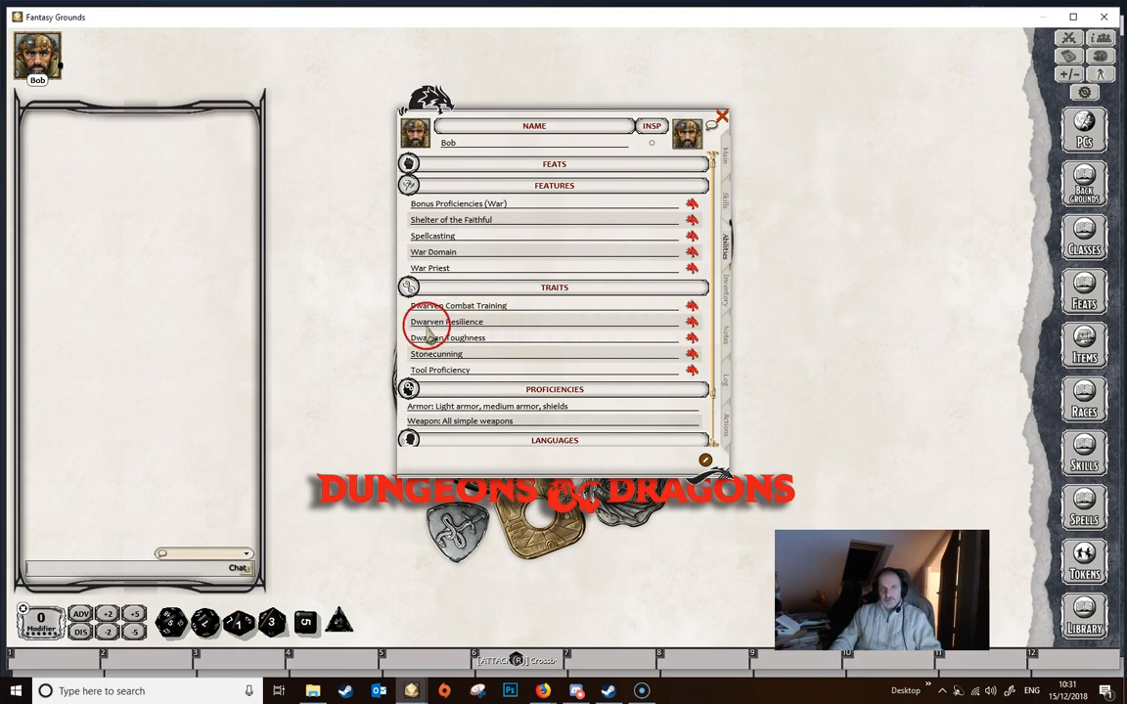
click(692, 319)
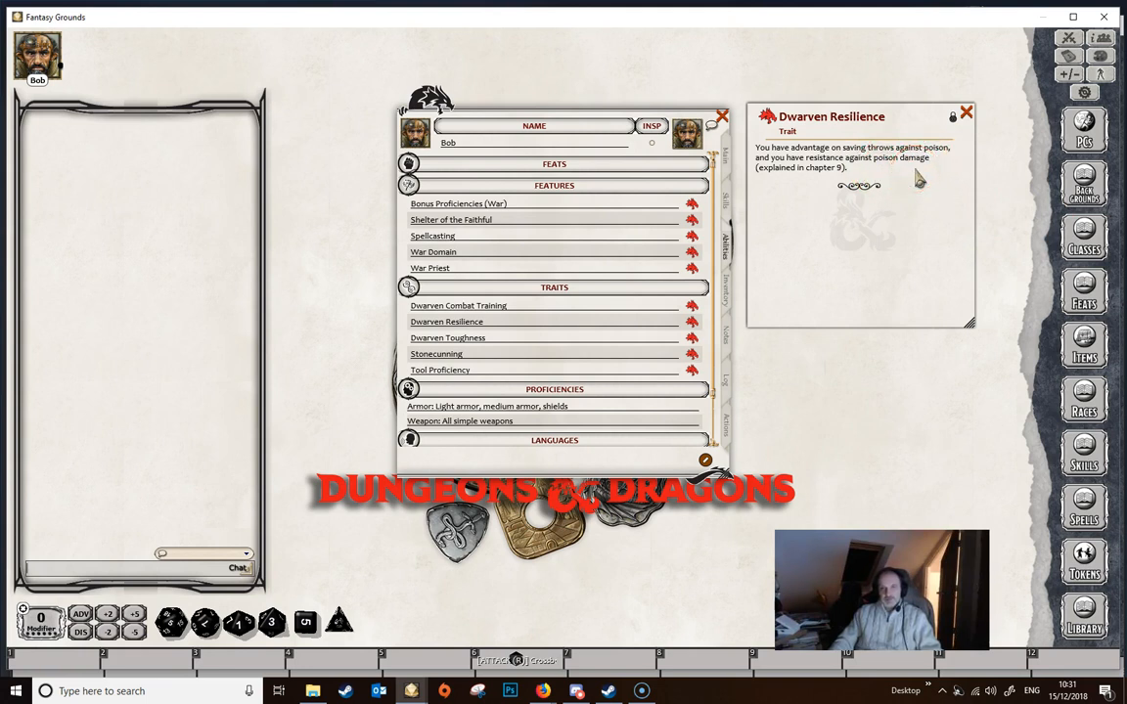
click(726, 431)
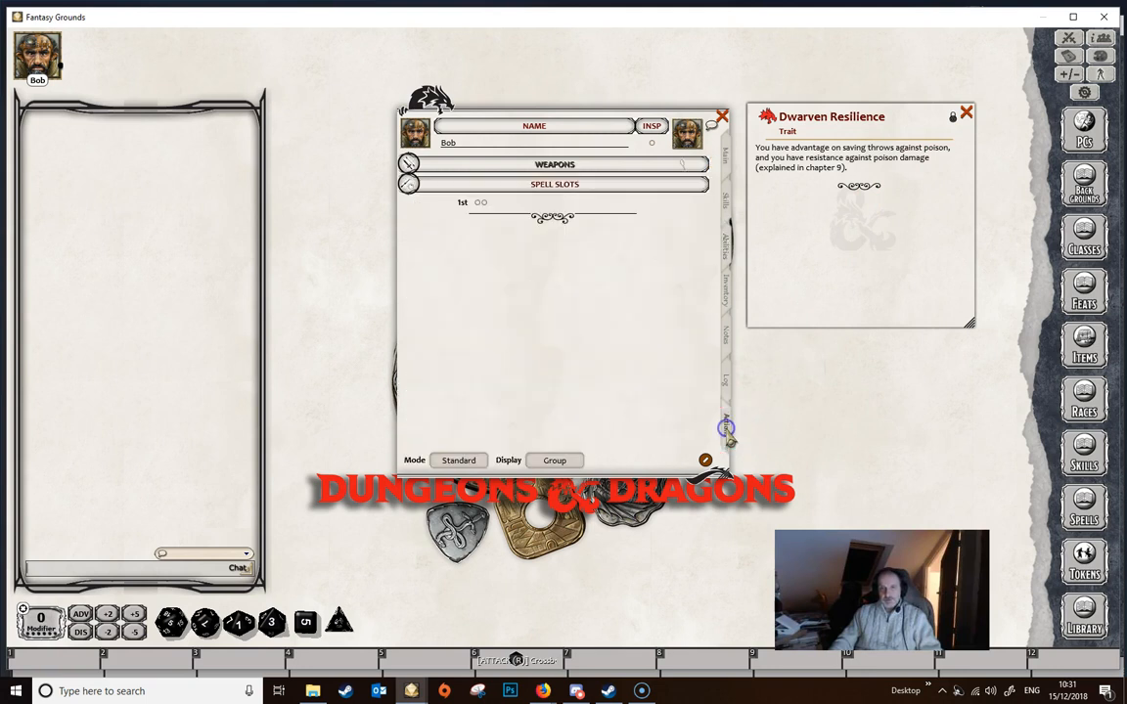
drag(743, 119, 551, 287)
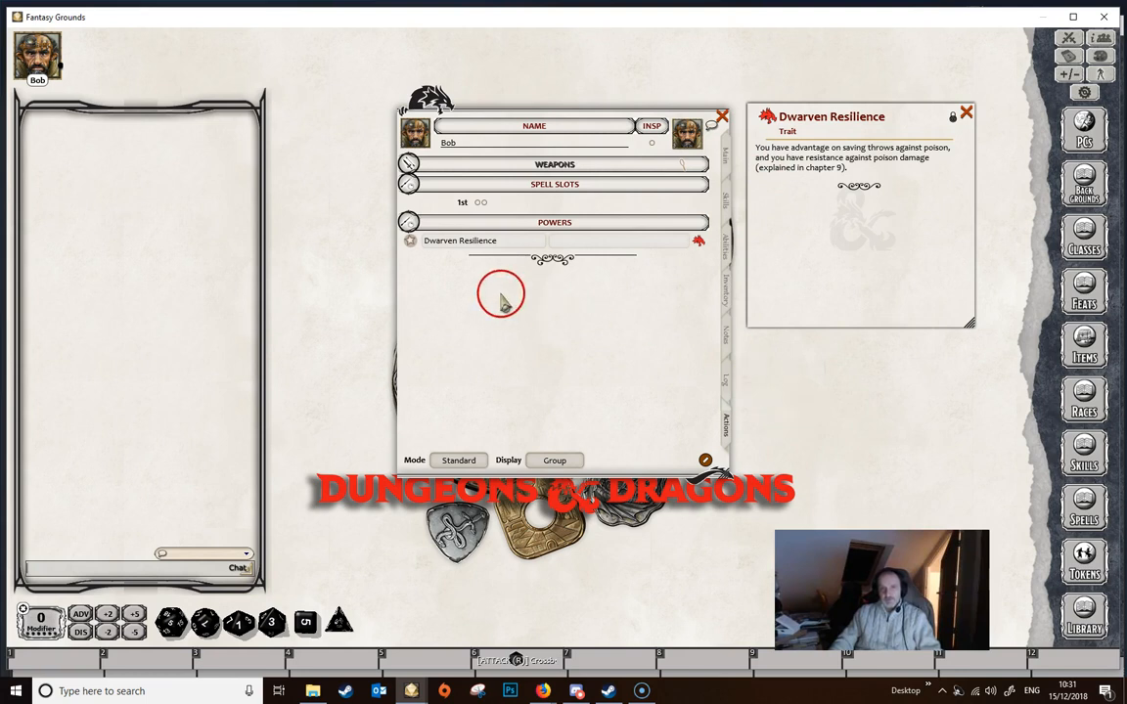
- Close the trait's description and place the Dwarven Resilience power's own description beside the character sheet
click(966, 114)
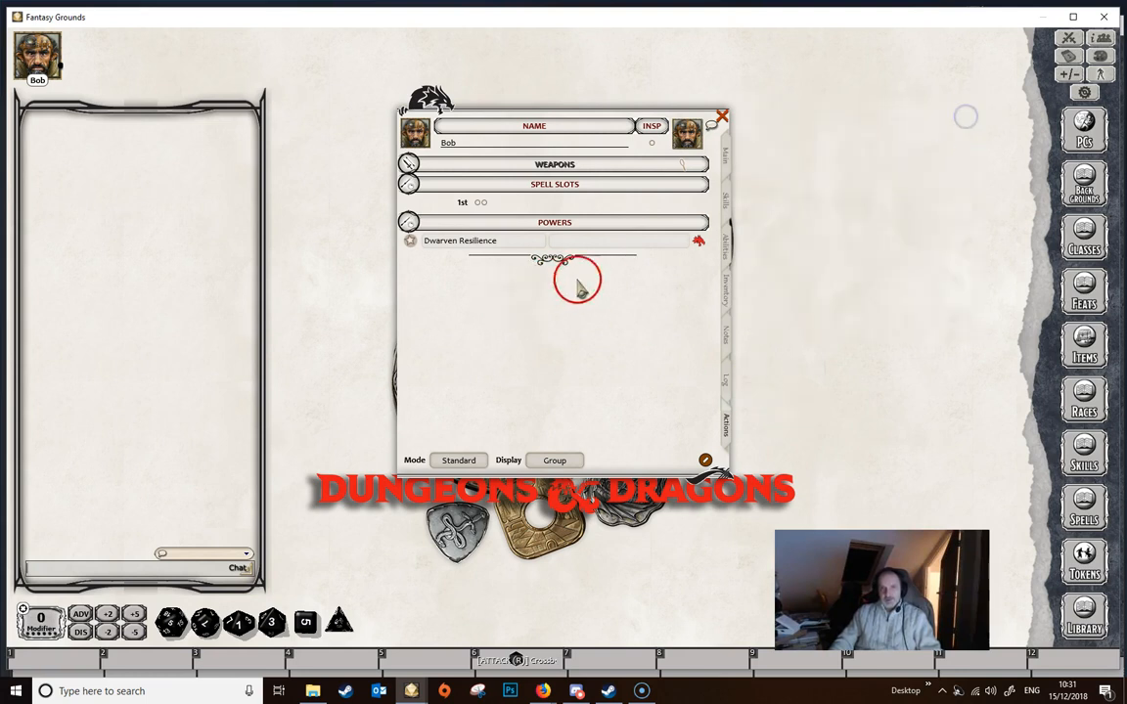
click(700, 239)
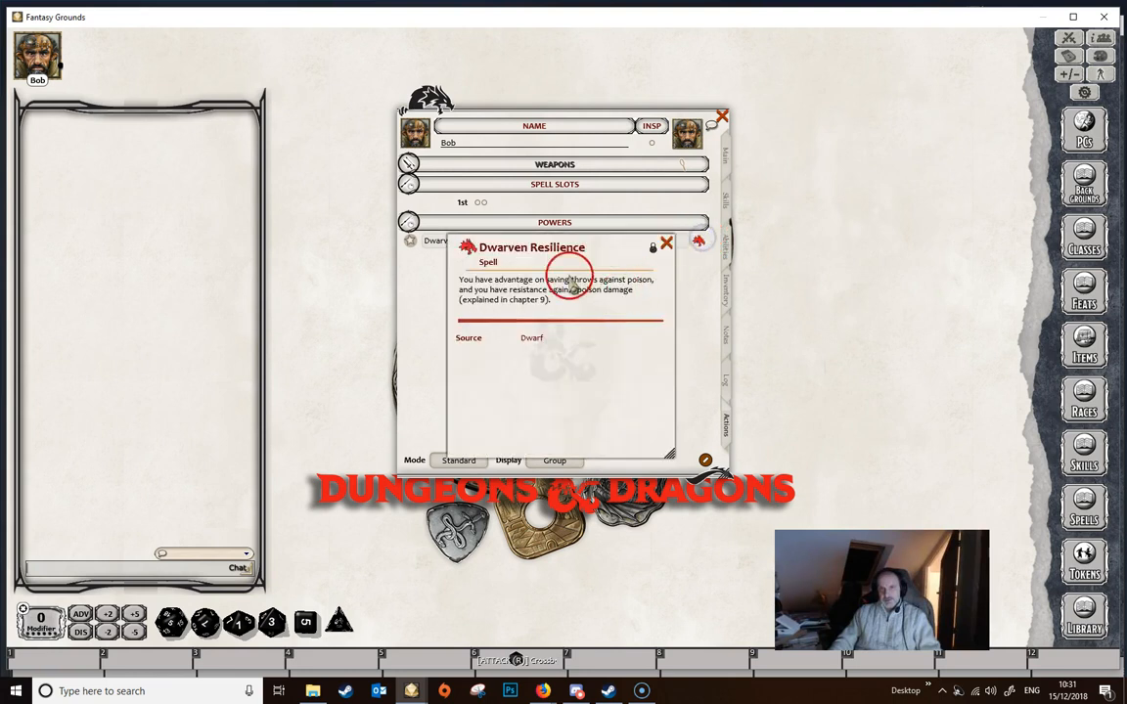
drag(593, 246, 897, 106)
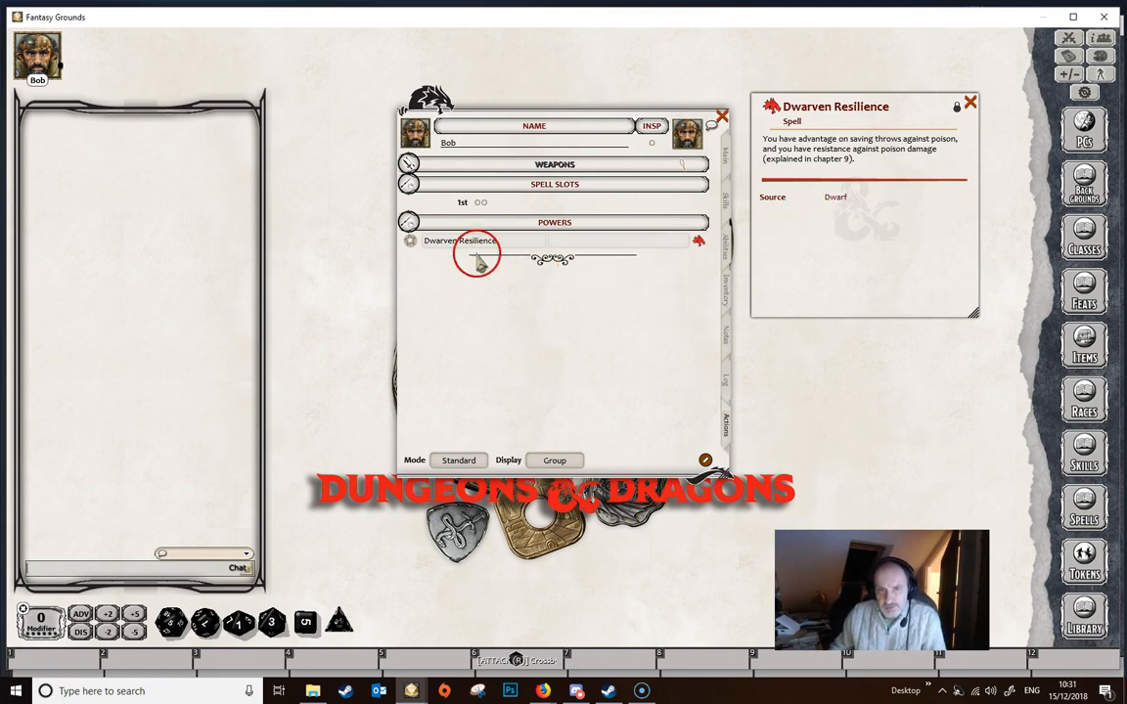
- Add an effect to the Dwarven Resilience power and open the effect's details
right_click(590, 250)
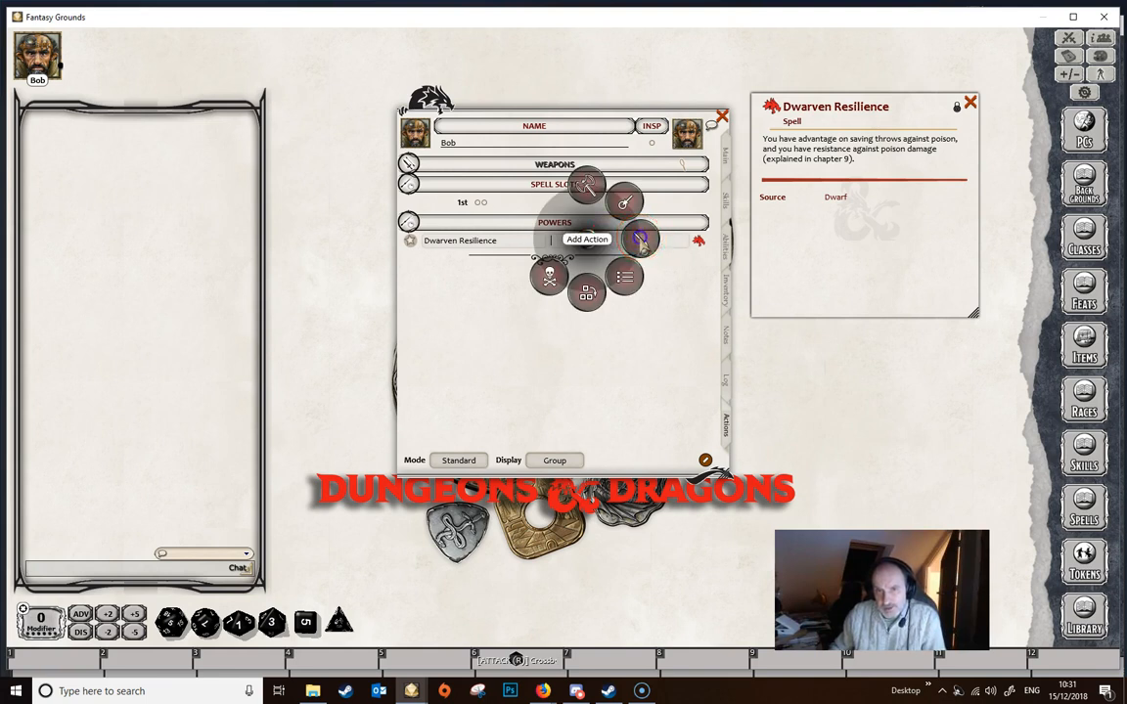
click(639, 240)
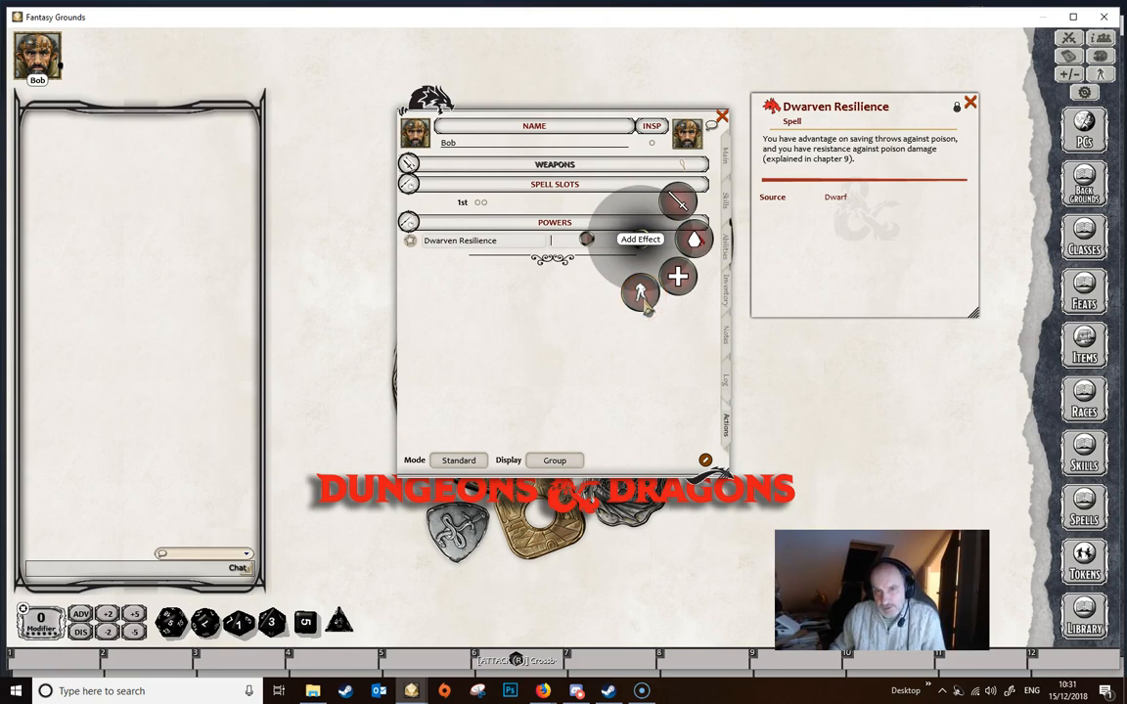
click(644, 298)
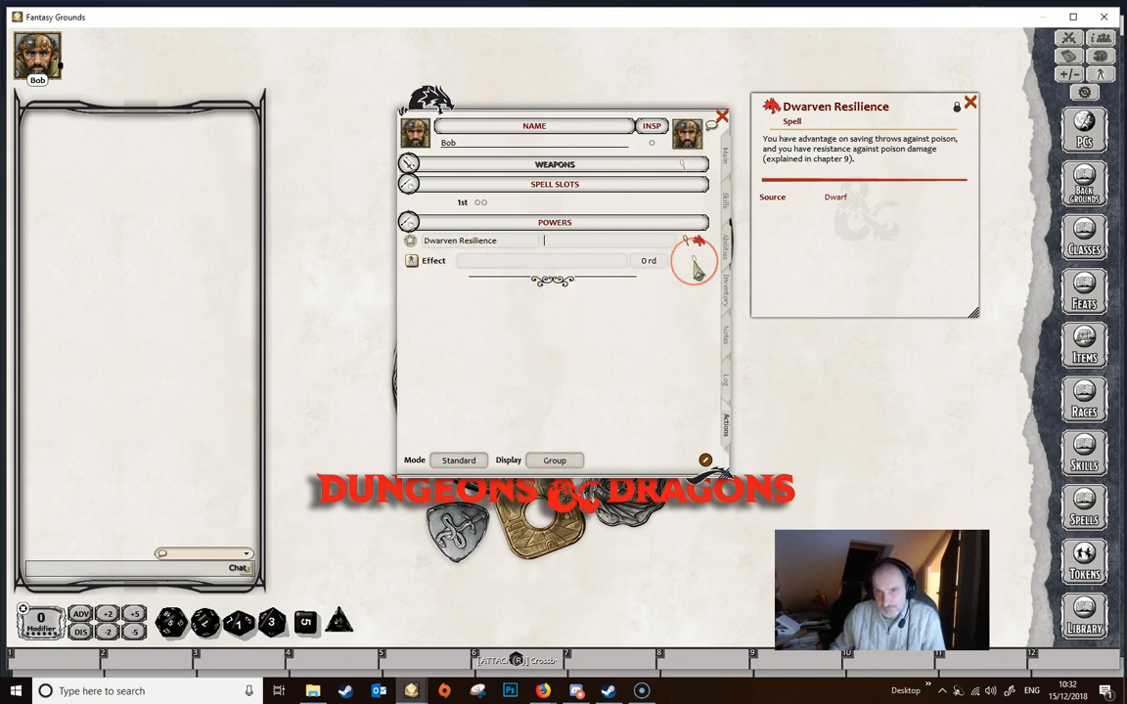
click(695, 266)
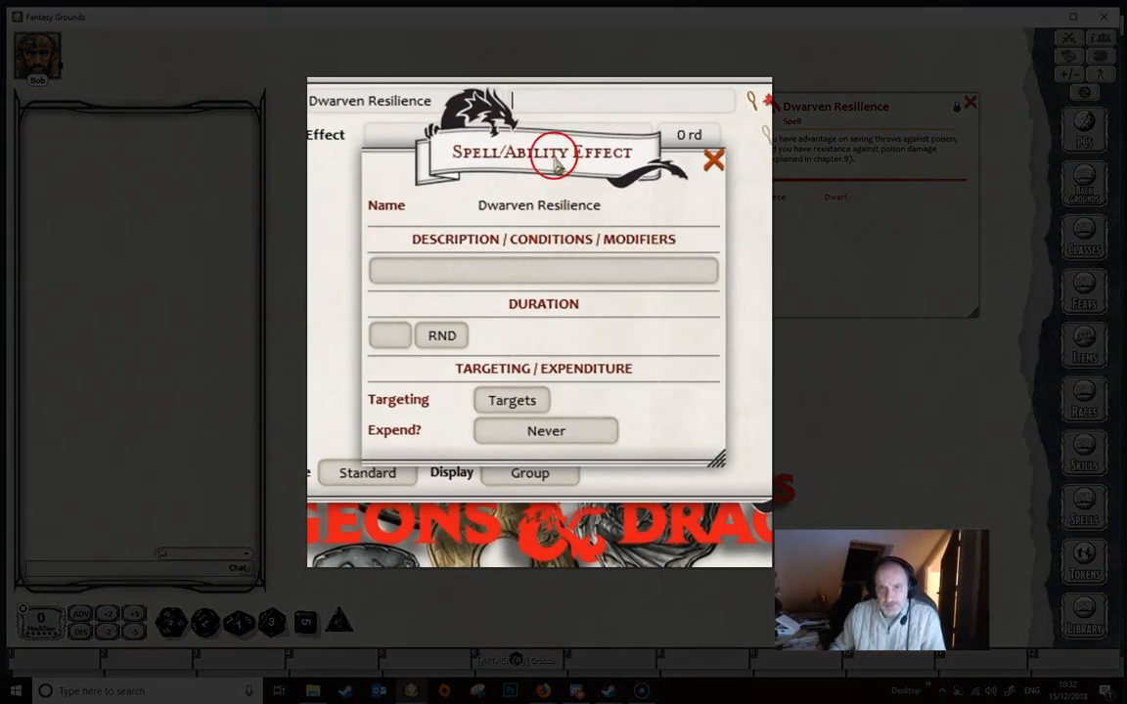
- Describe the effect as "Dwarven Resilience; RESIST: poison"
click(533, 270)
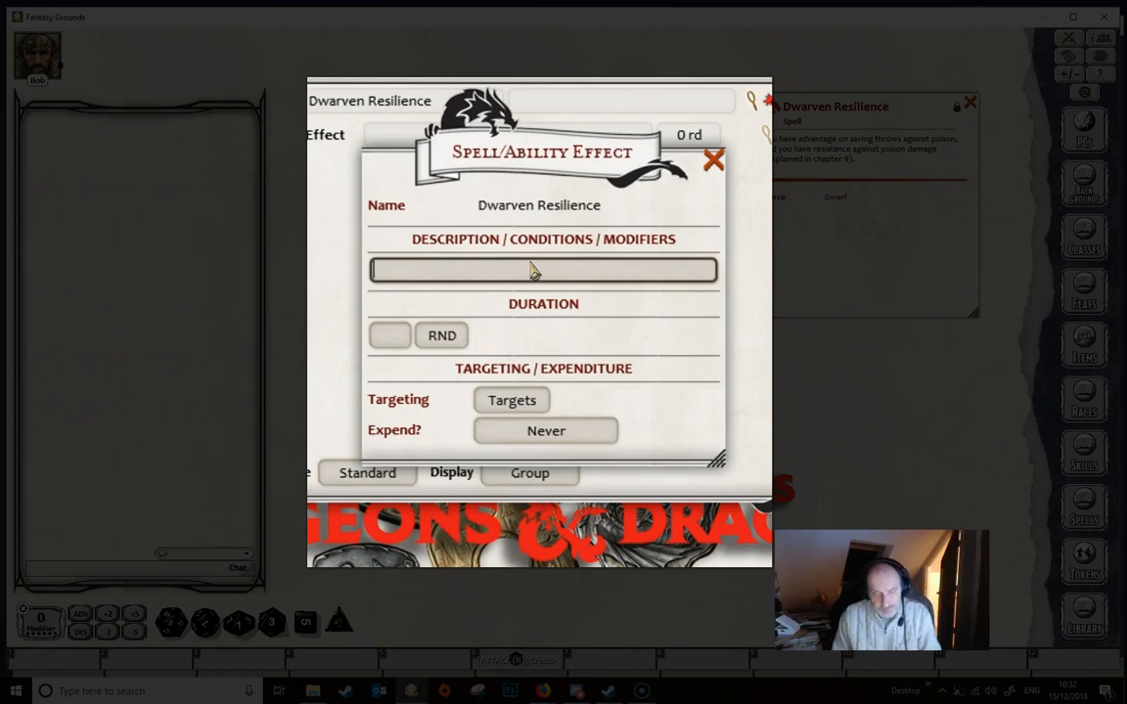
text(Dwarven Resilienc)
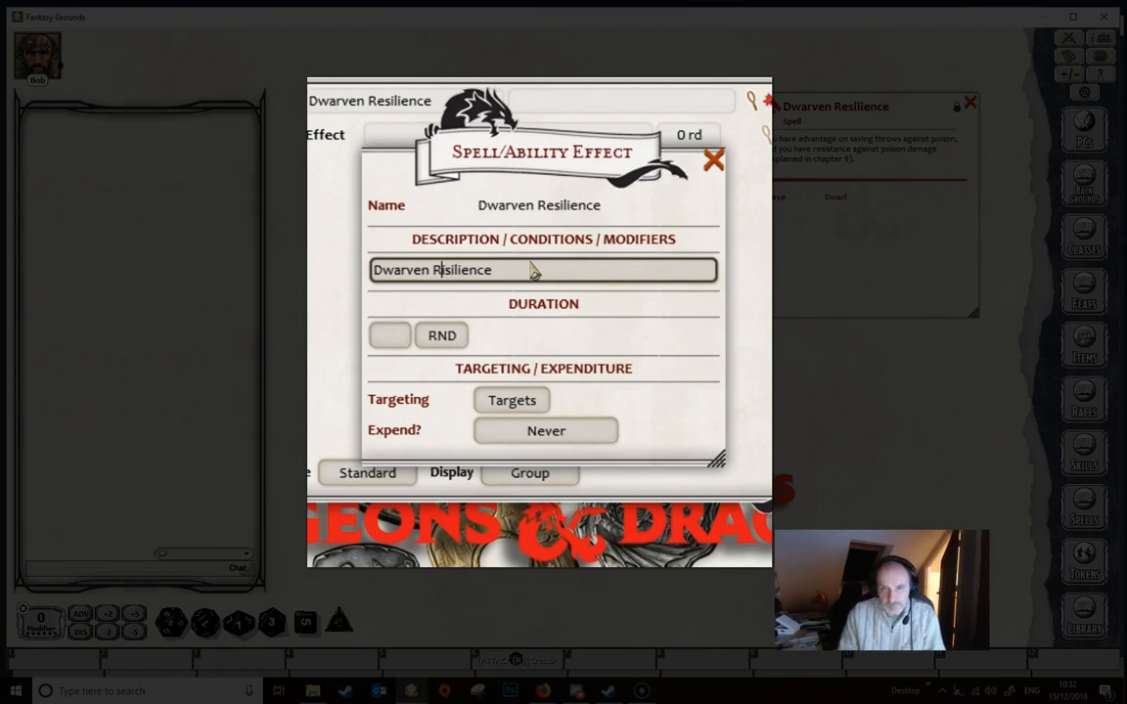
text(e)
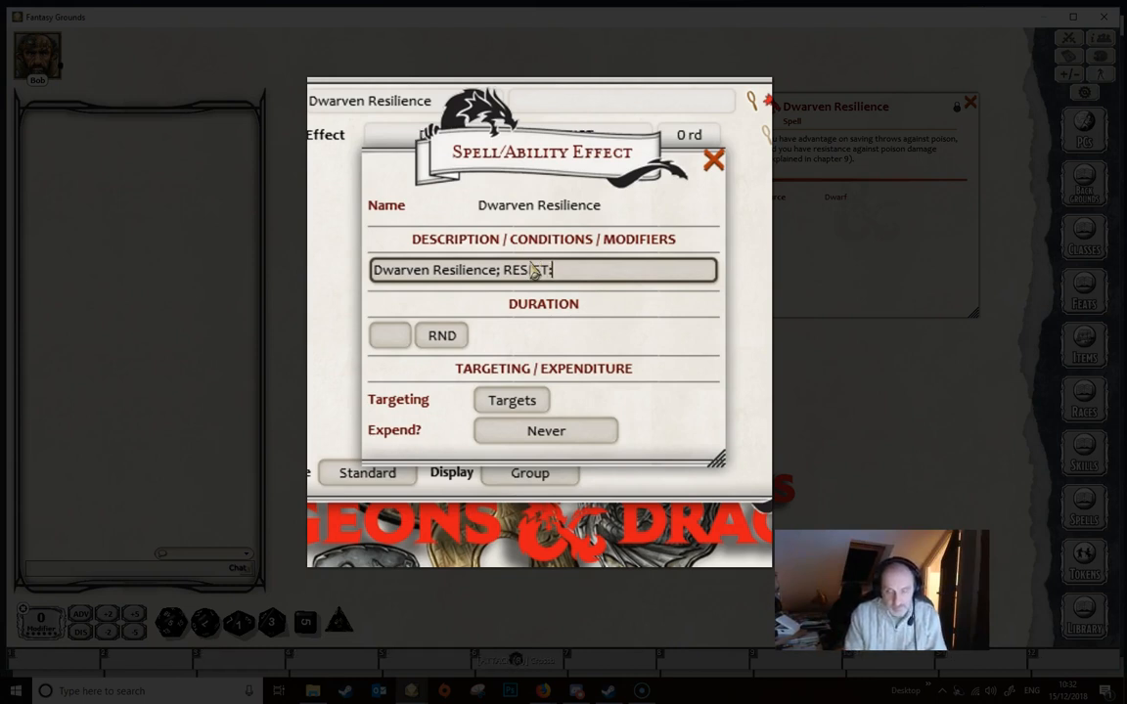
text(poison)
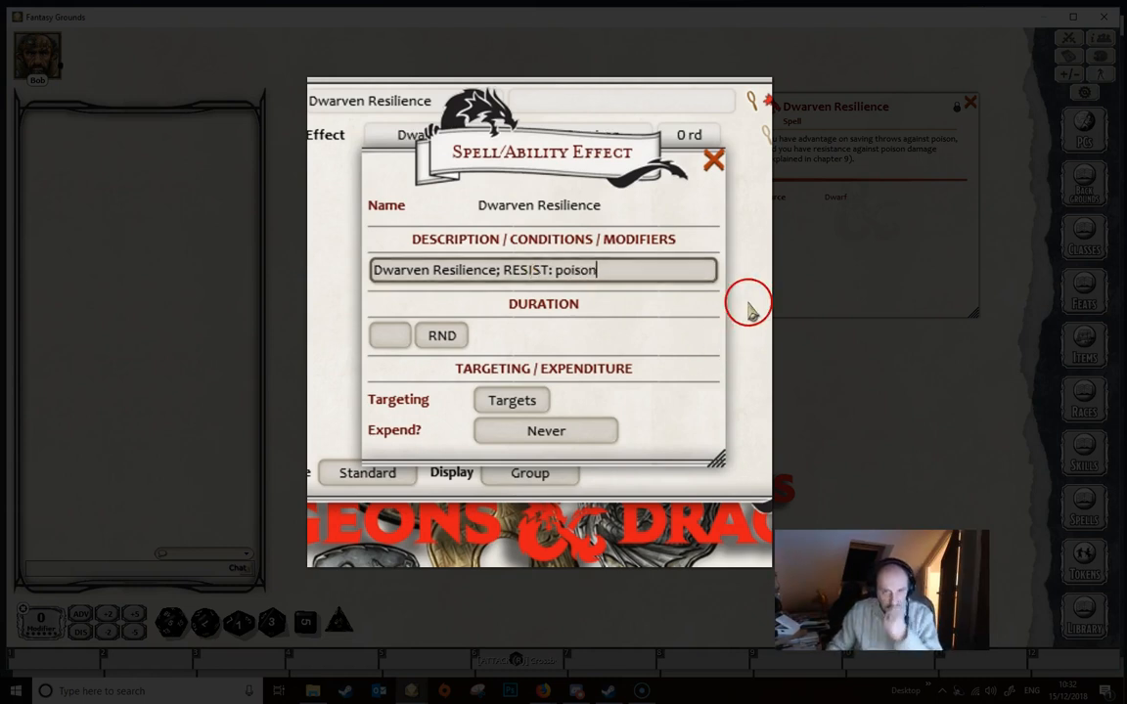
- Set the effect's targeting to Self, append "; advantage vs poison" to its description, and close the effect's details
click(500, 403)
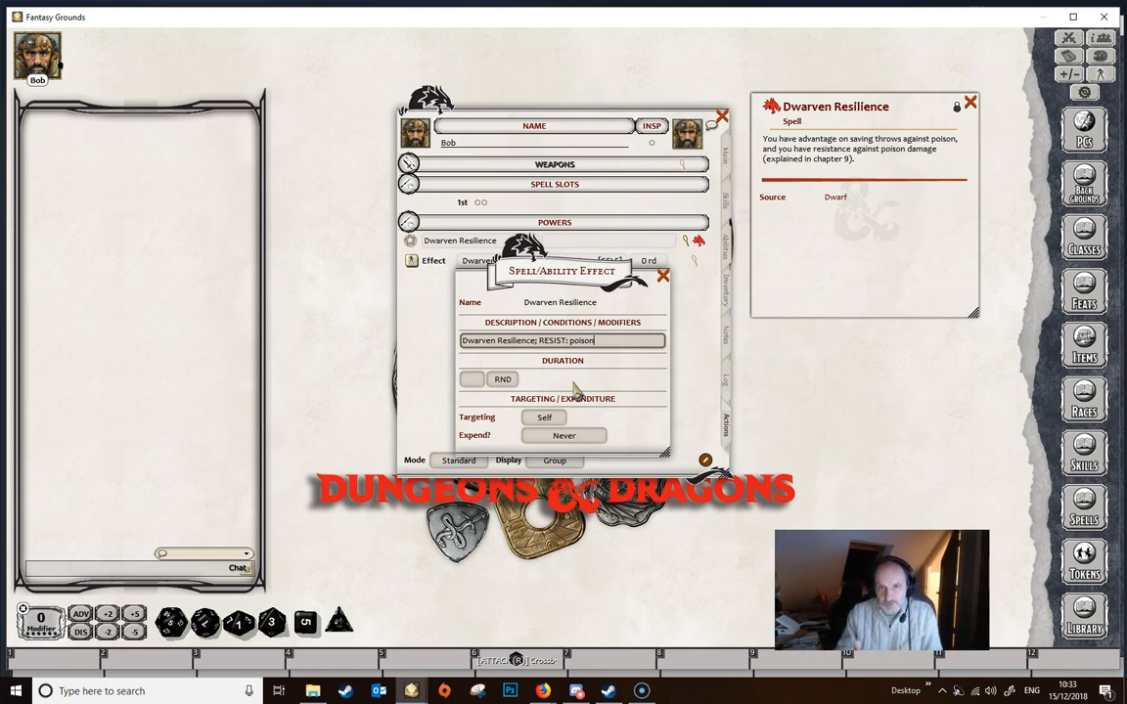
text(,)
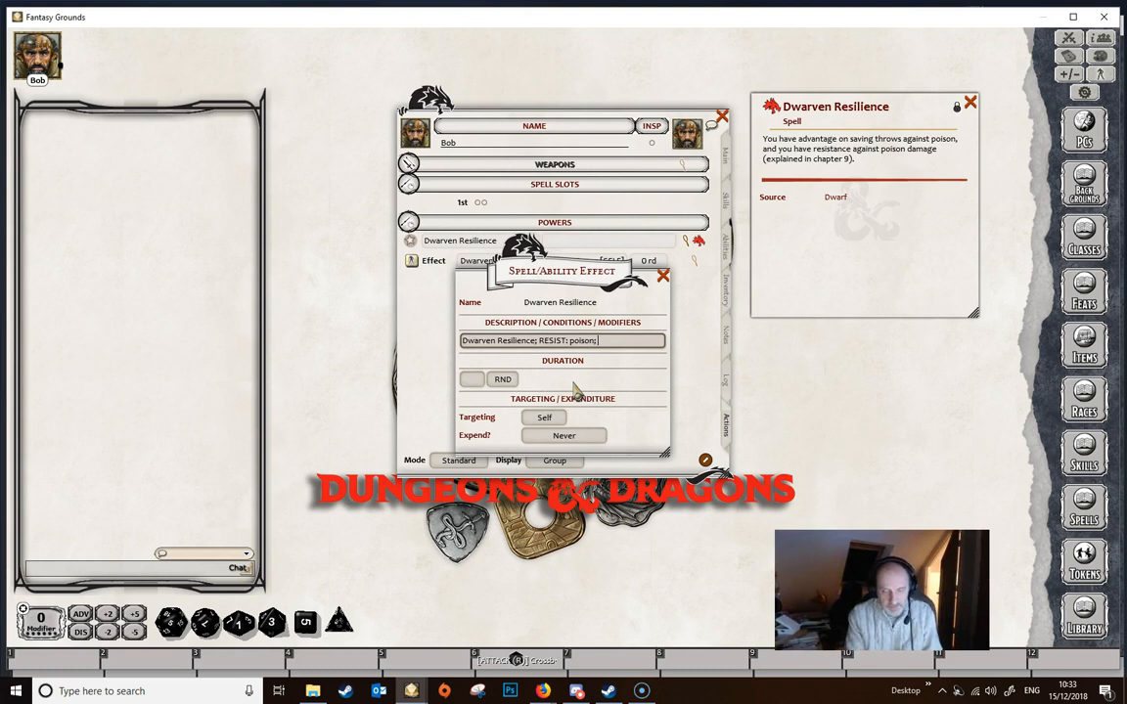
text( advantage vs)
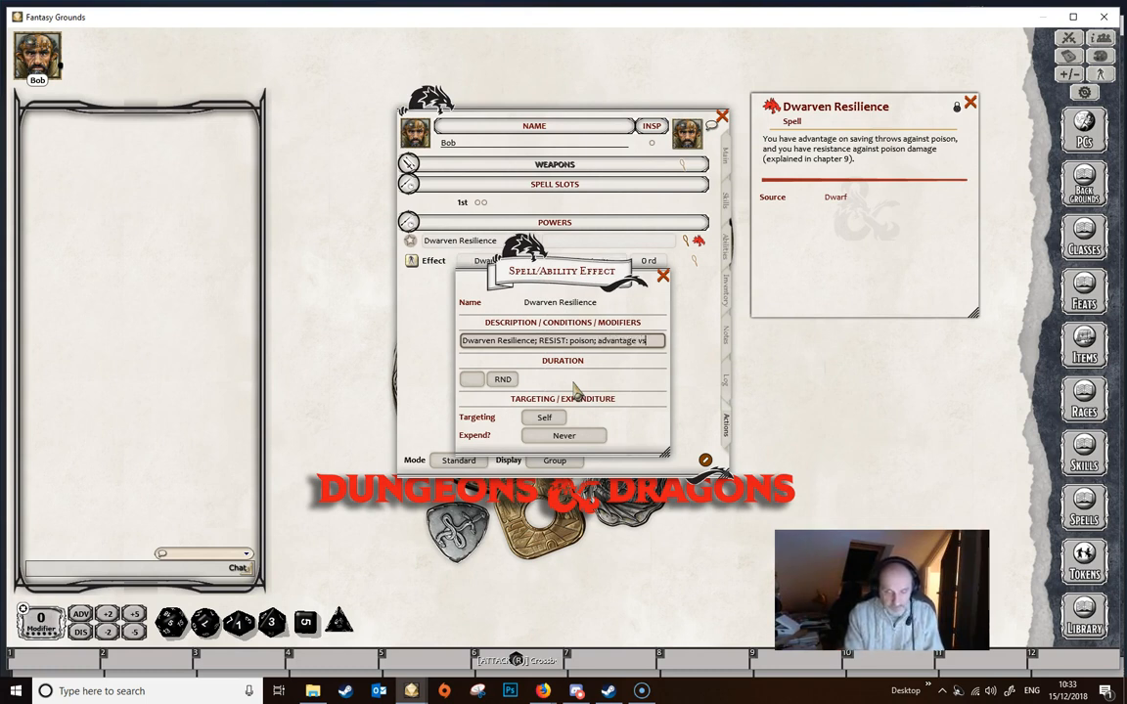
text( poio)
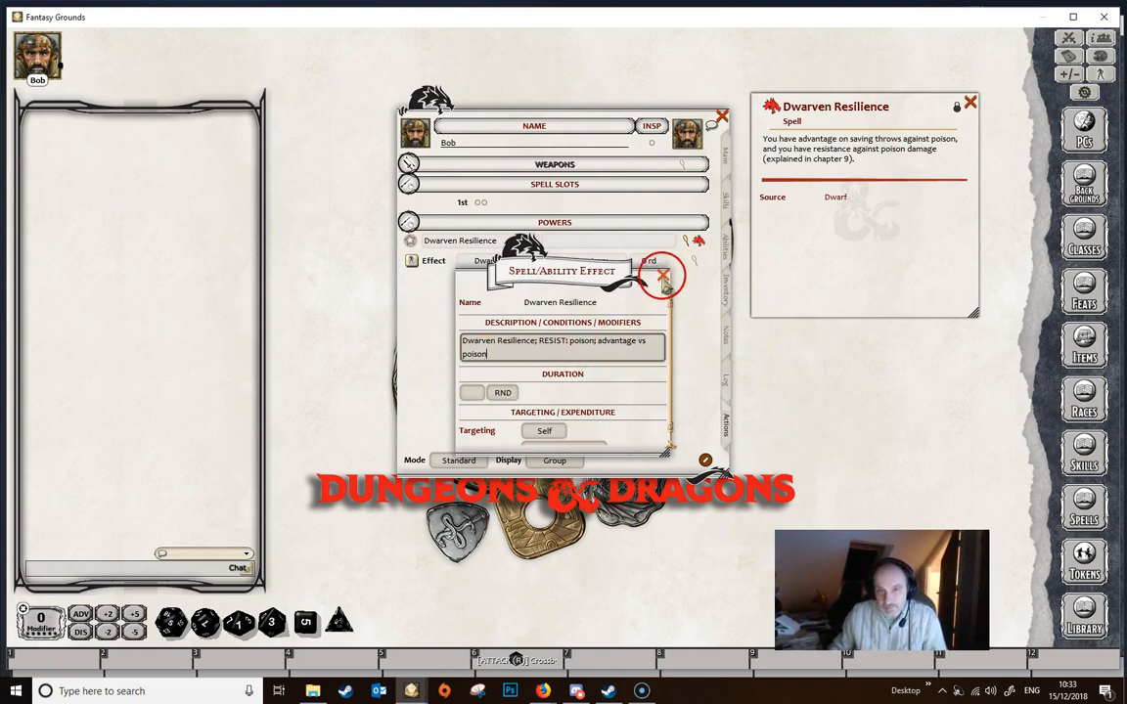
click(663, 276)
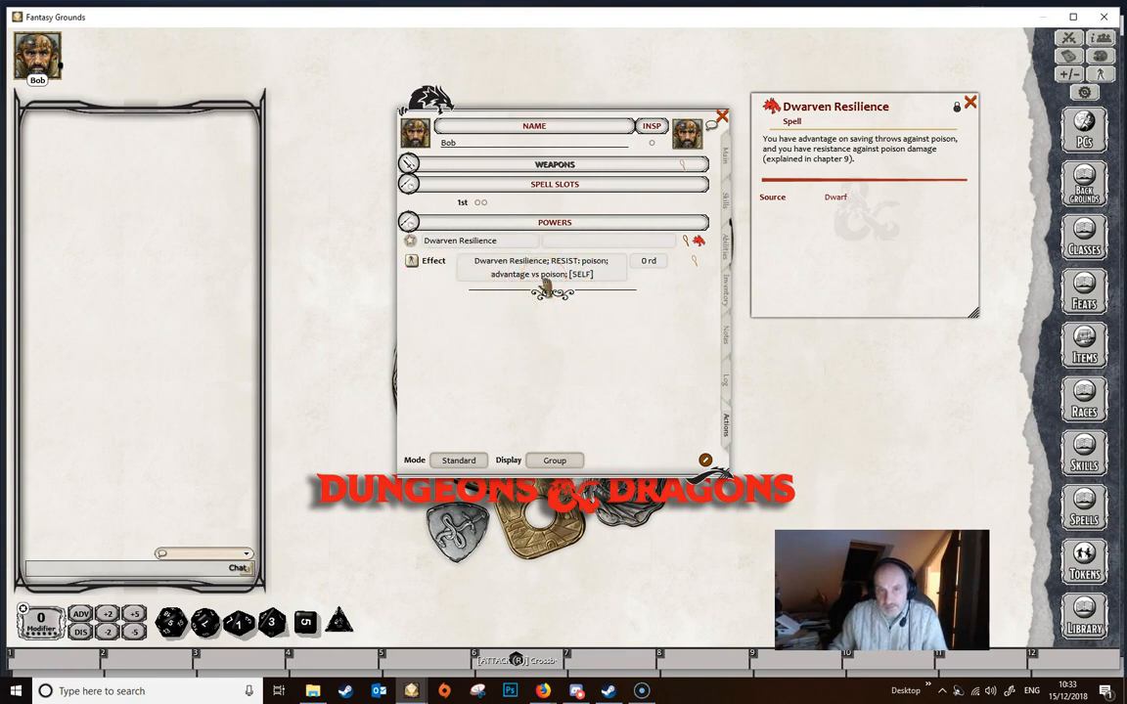
- Check the combat tracker, close it, and try to apply the Dwarven Resilience effect to the character
click(1068, 38)
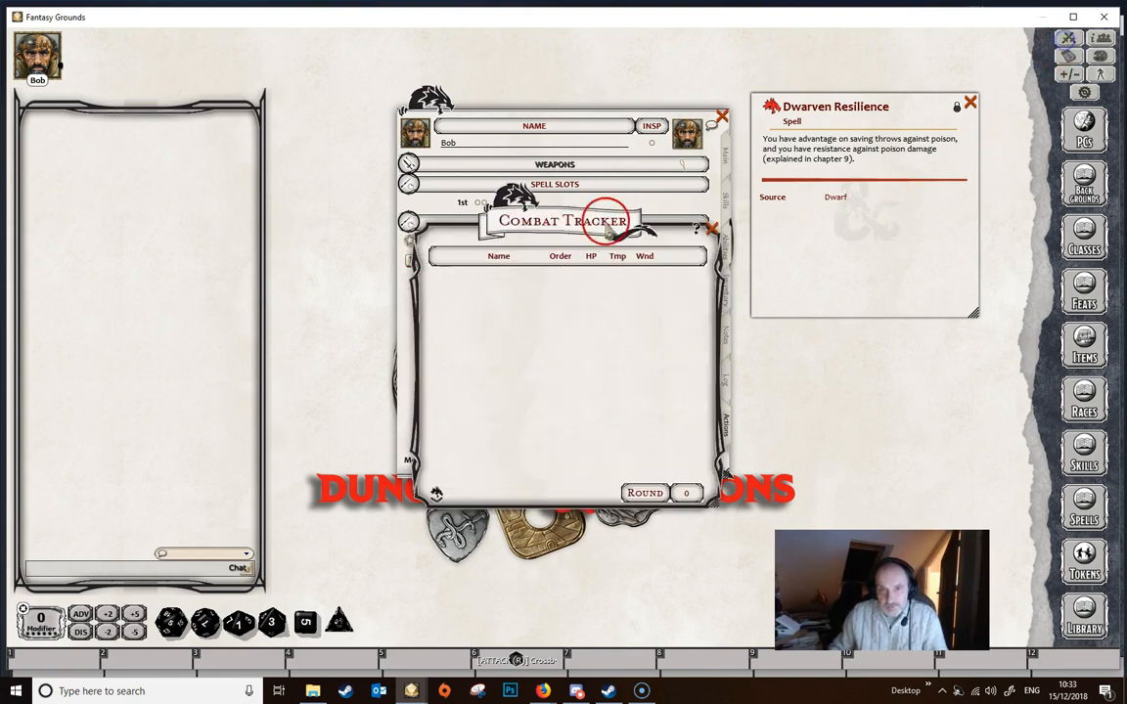
drag(578, 217, 847, 194)
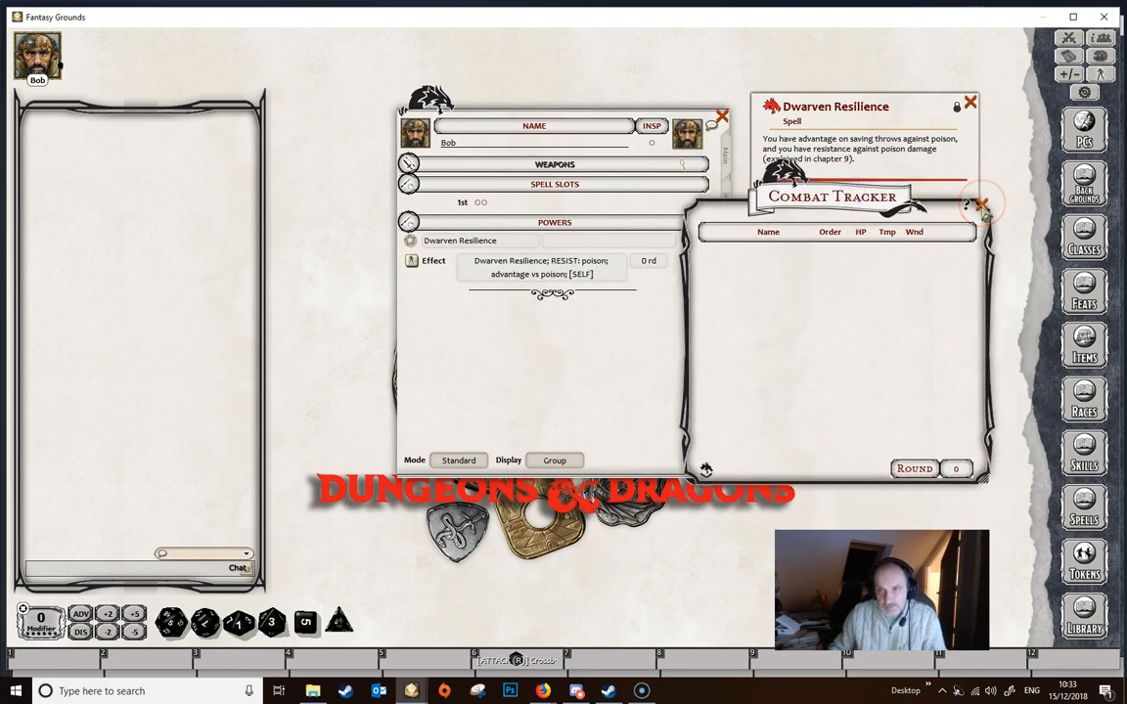
click(982, 205)
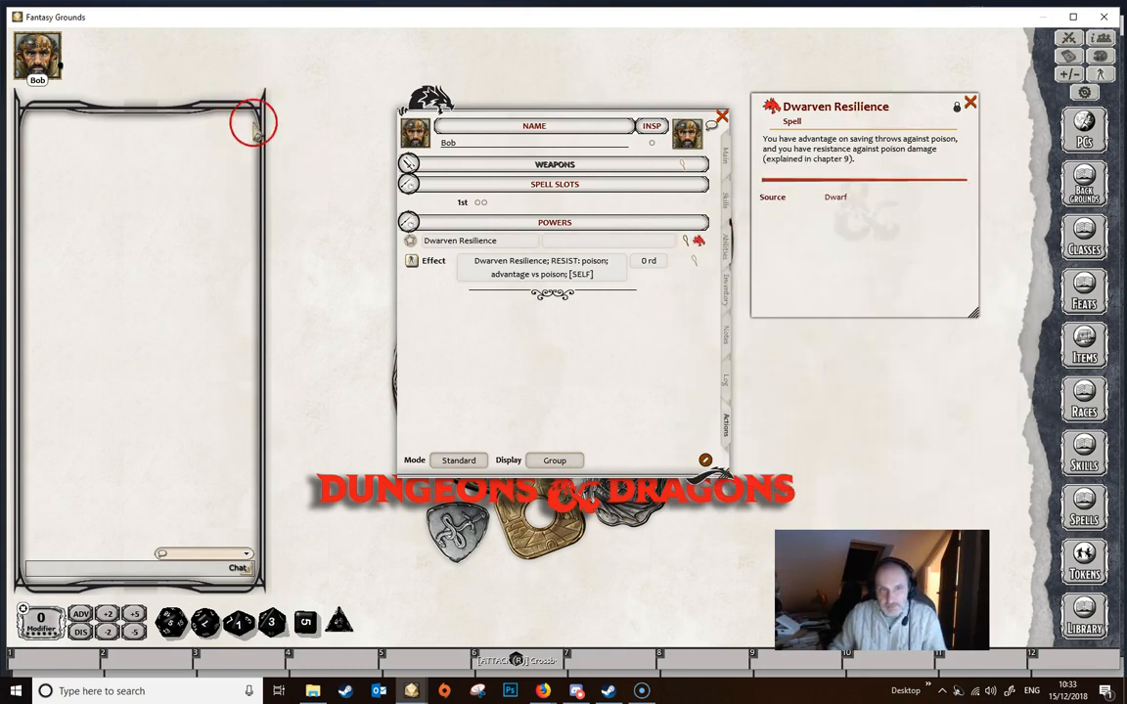
drag(410, 261, 430, 313)
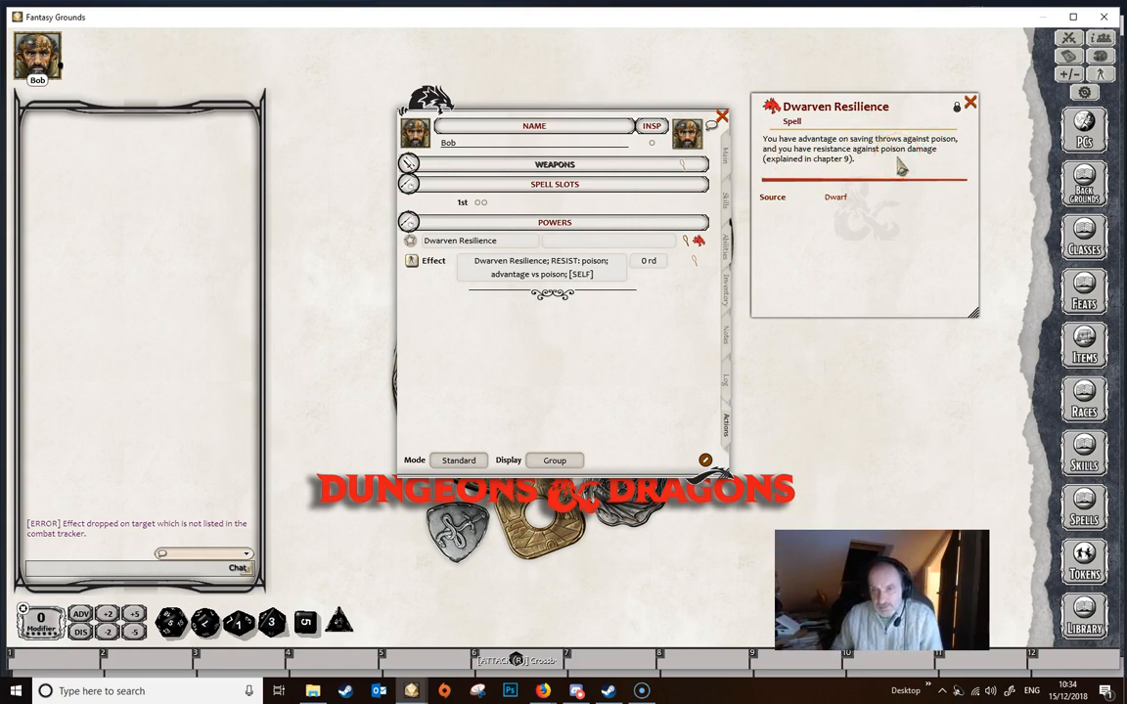
- Assign the Dwarven Resilience power to a group named "Racial Traits"
click(726, 246)
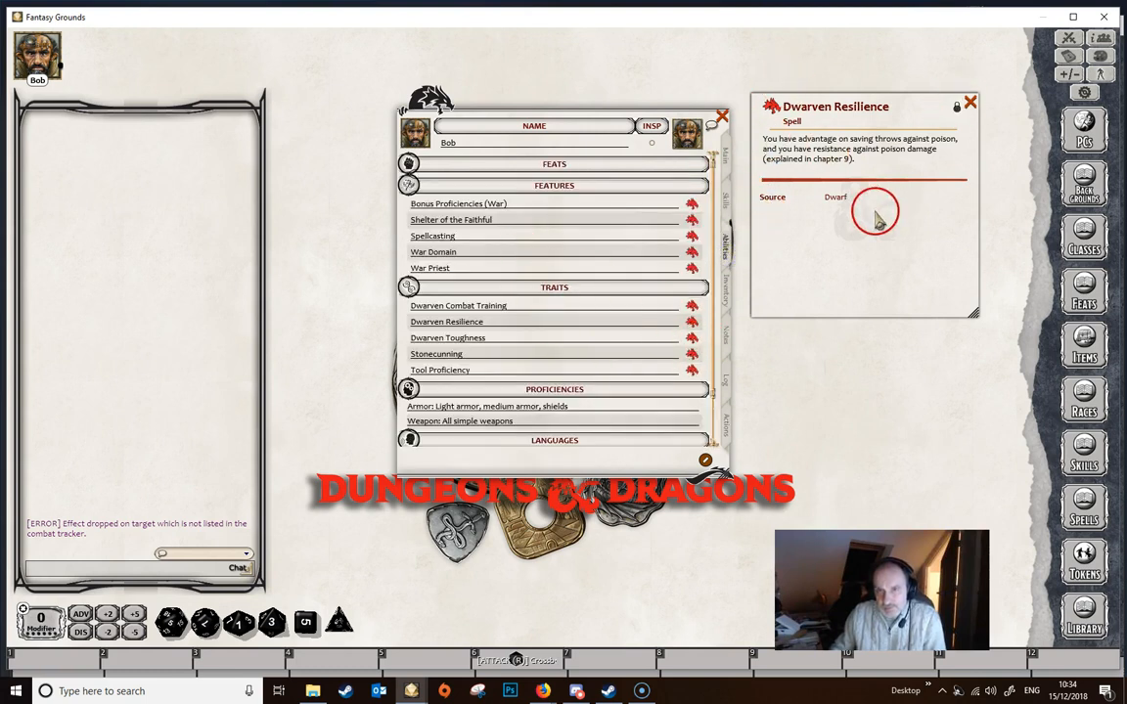
click(727, 427)
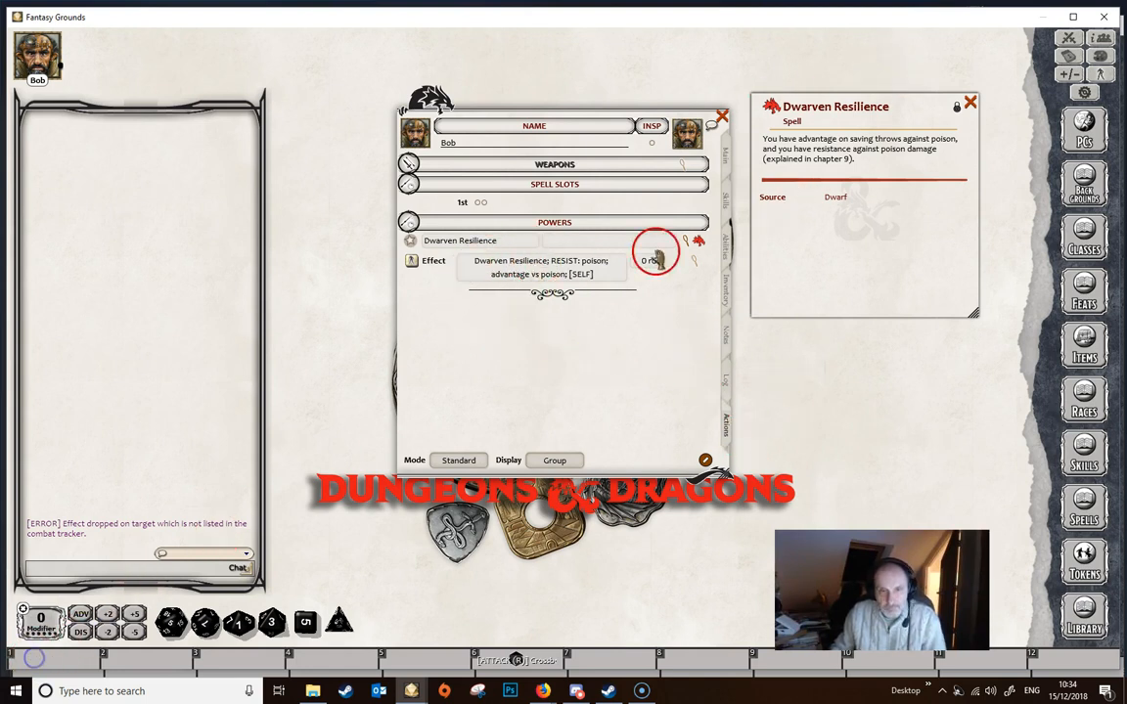
click(569, 240)
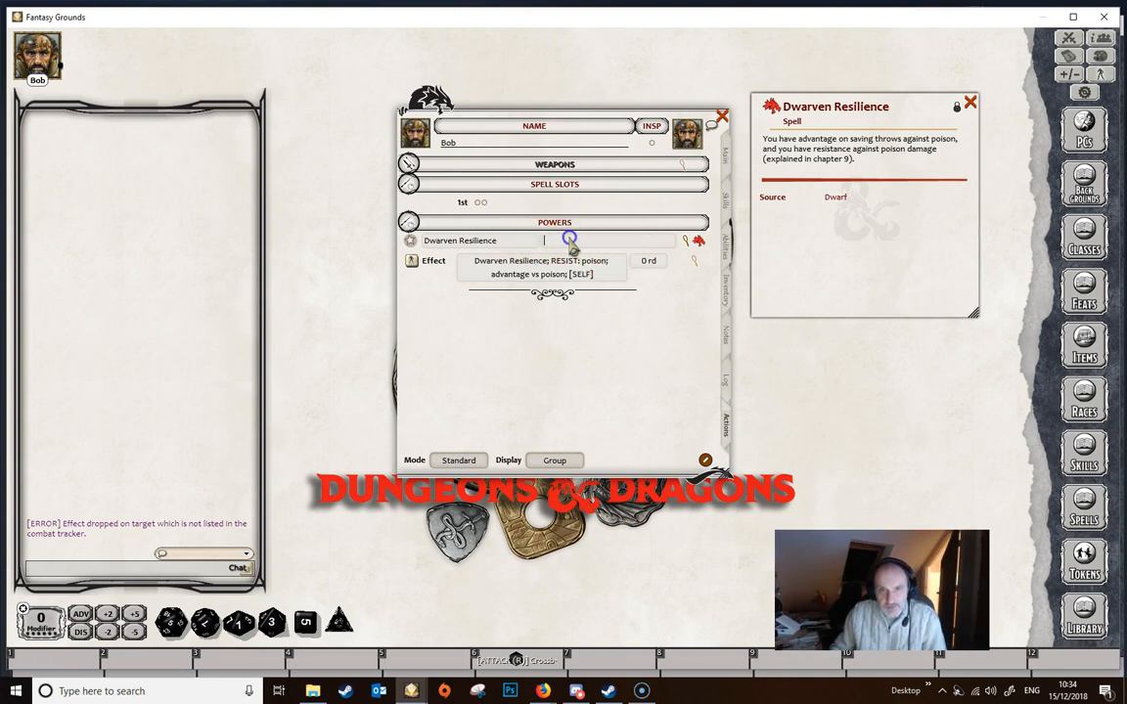
text(Racial)
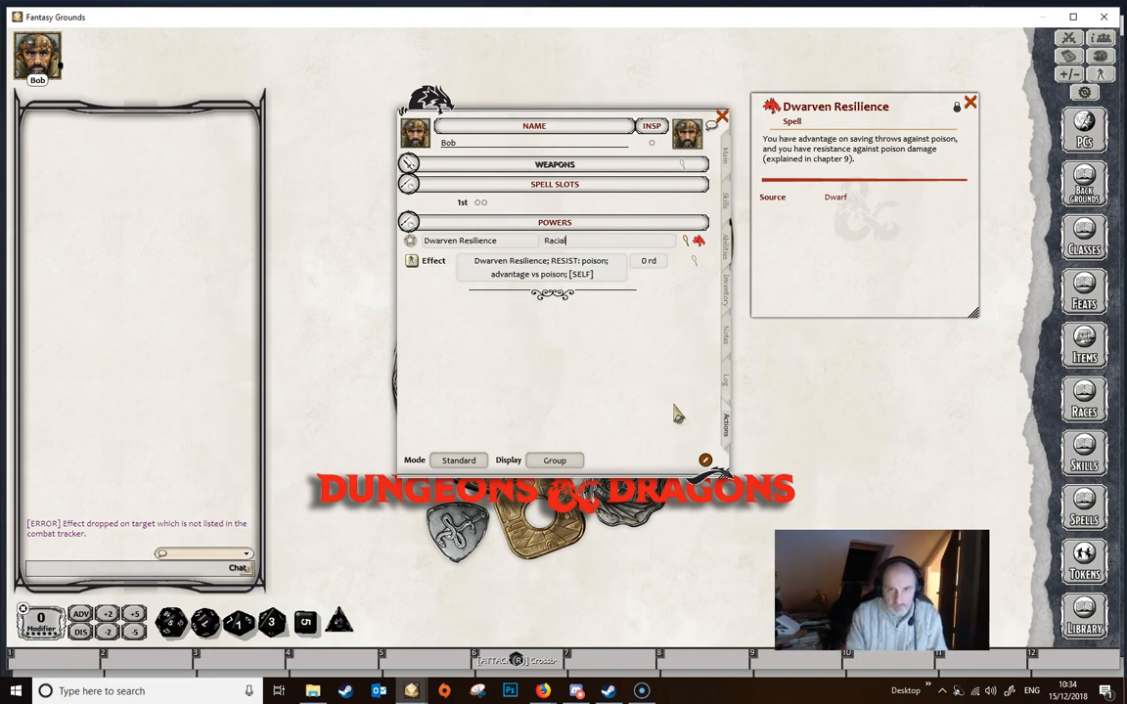
text( Traits)
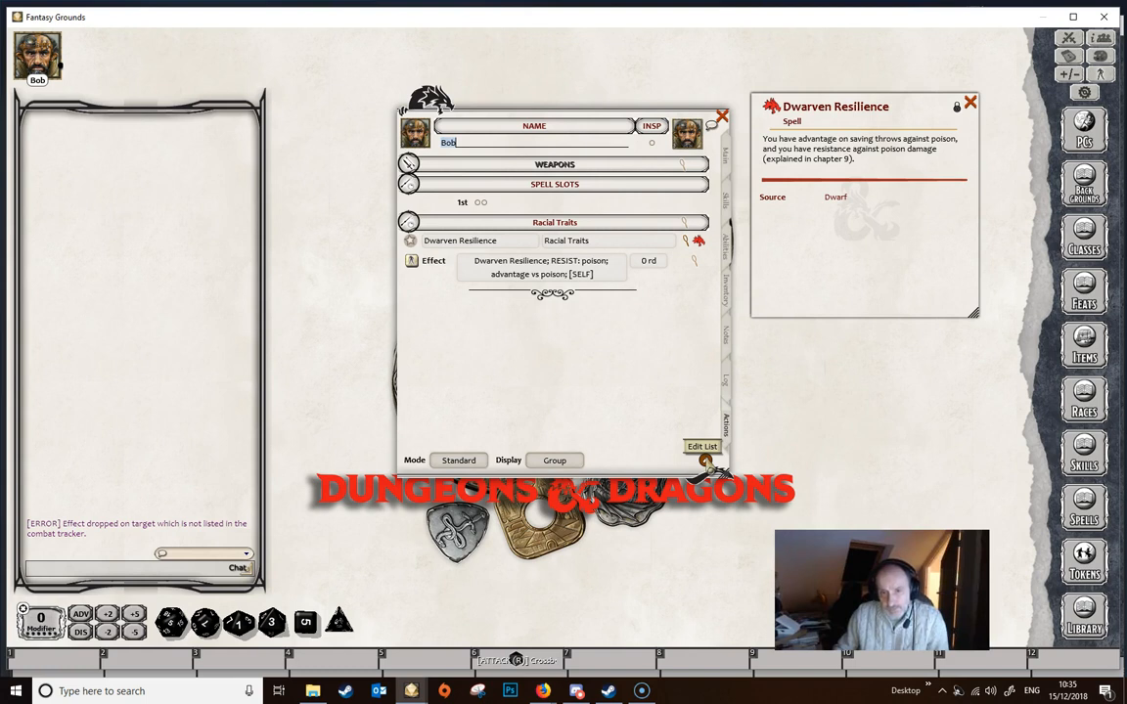
- Add a power named "Dodge action" in a new group called "Combat Powers"
click(705, 460)
click(691, 461)
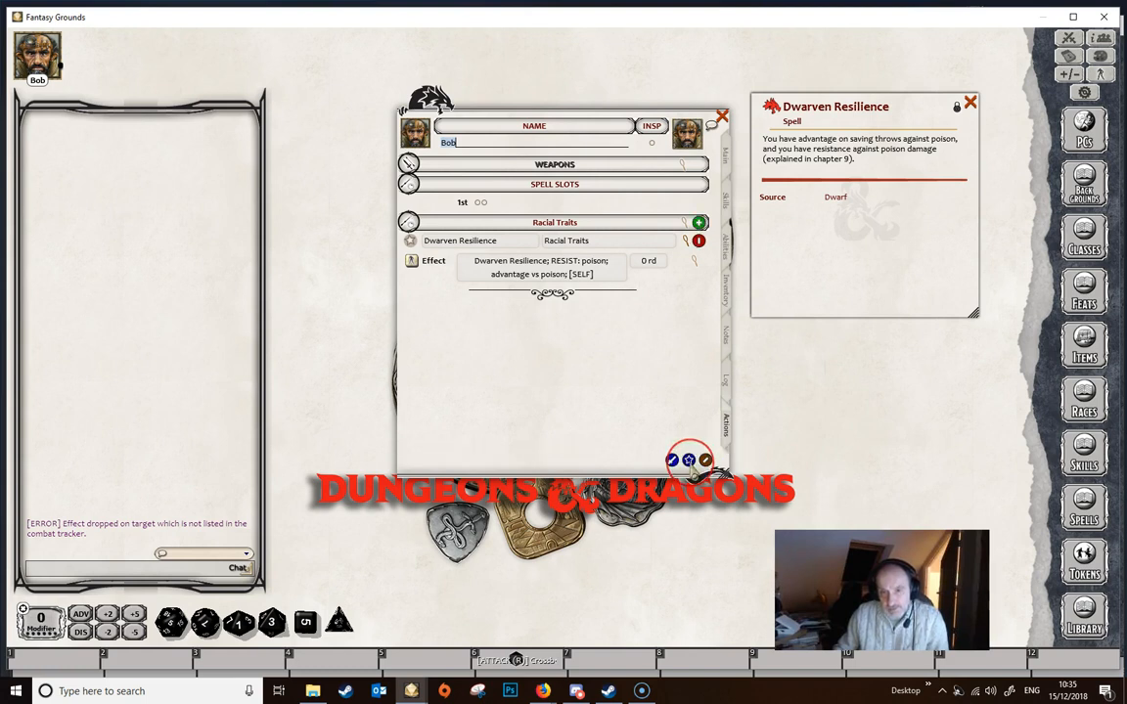
click(611, 236)
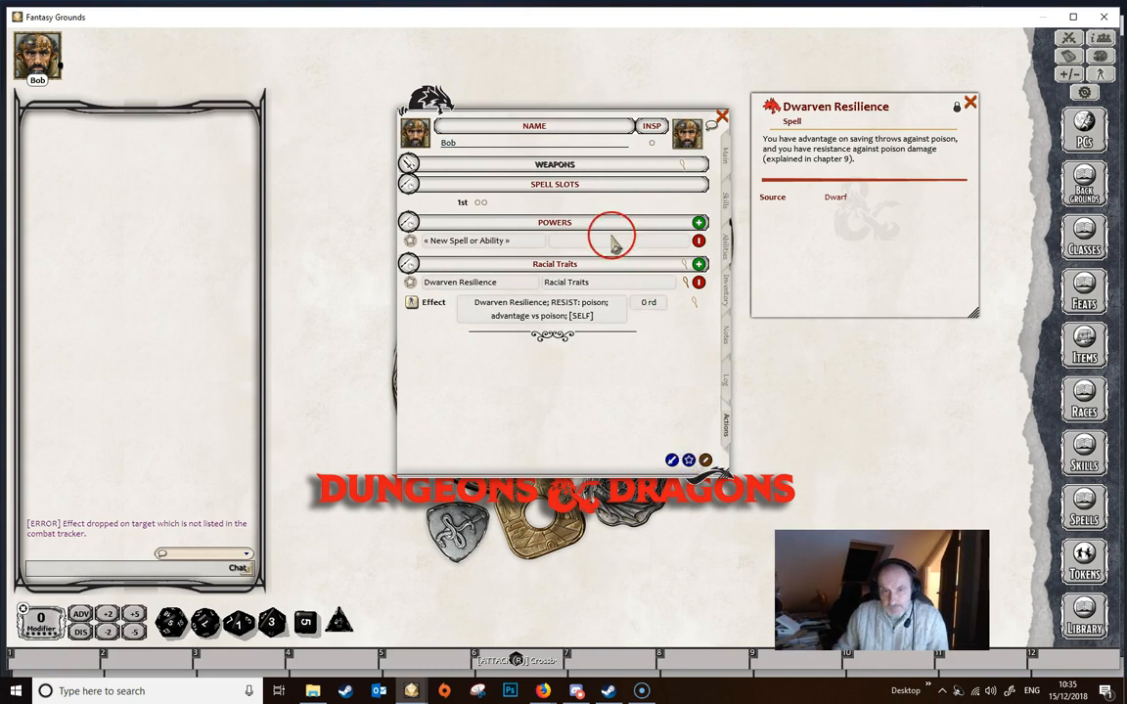
click(611, 237)
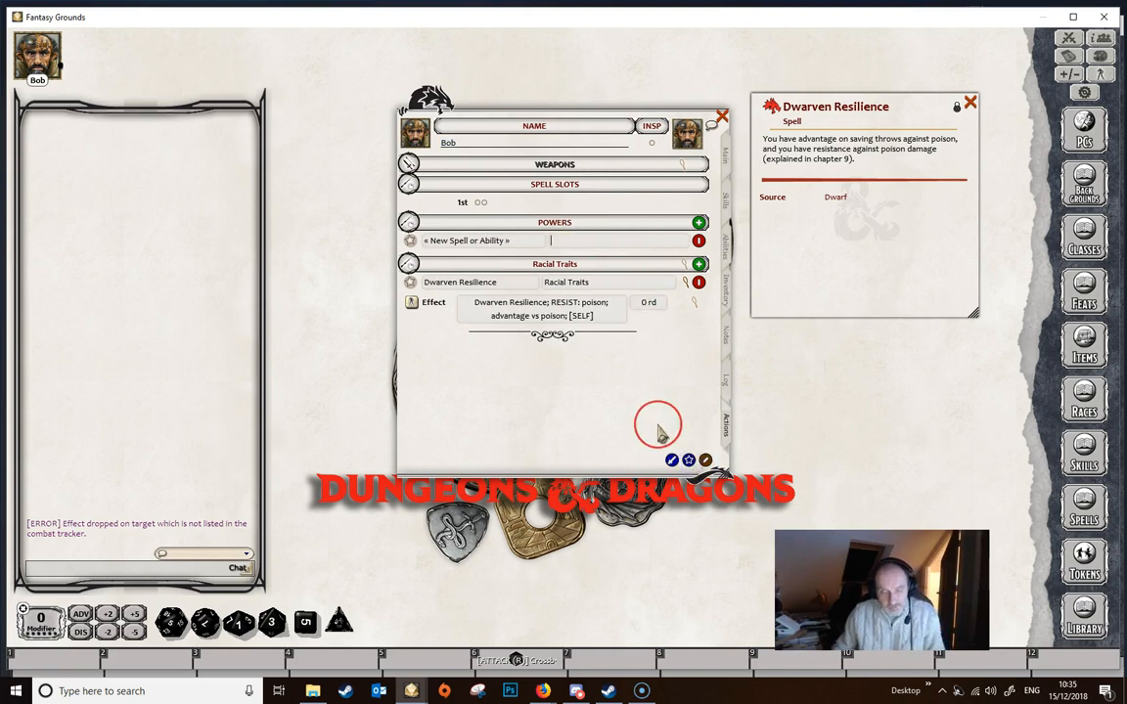
key(shift)
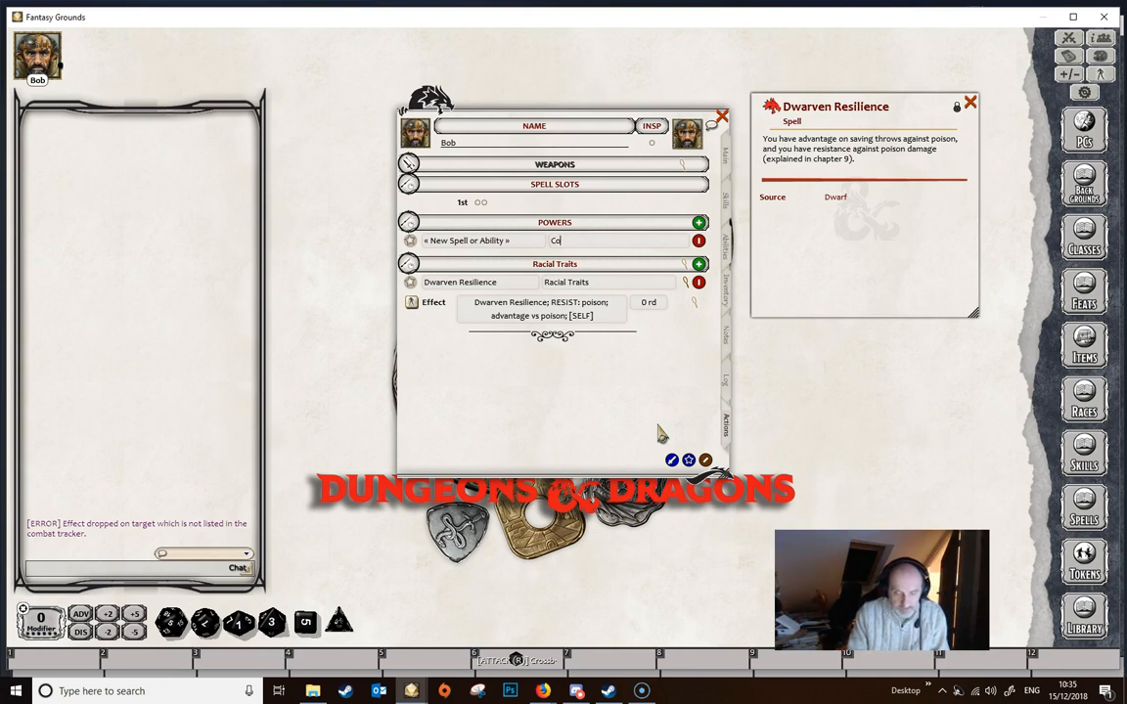
text(Combat Powers)
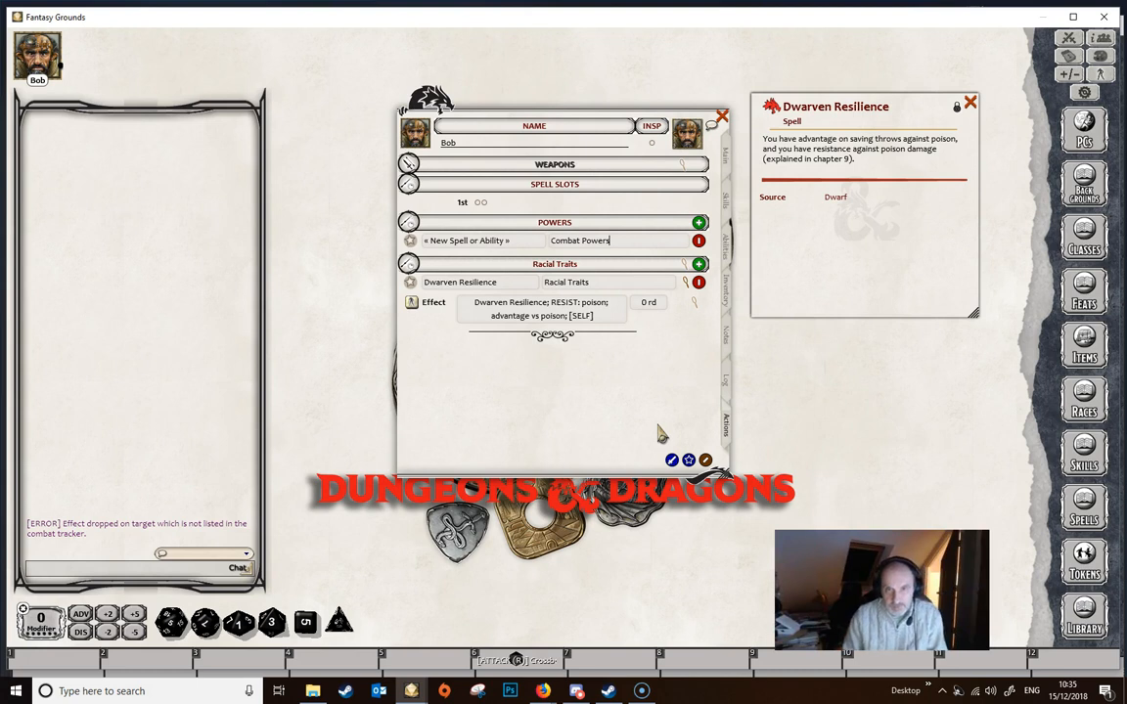
key(Tab)
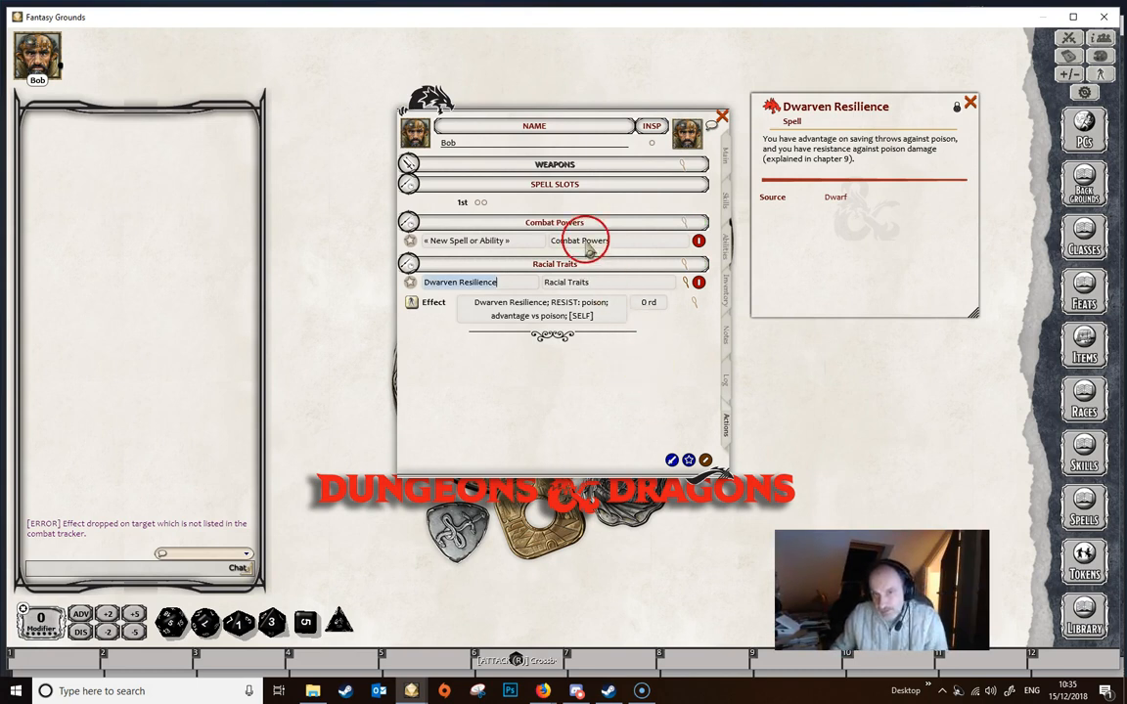
click(516, 242)
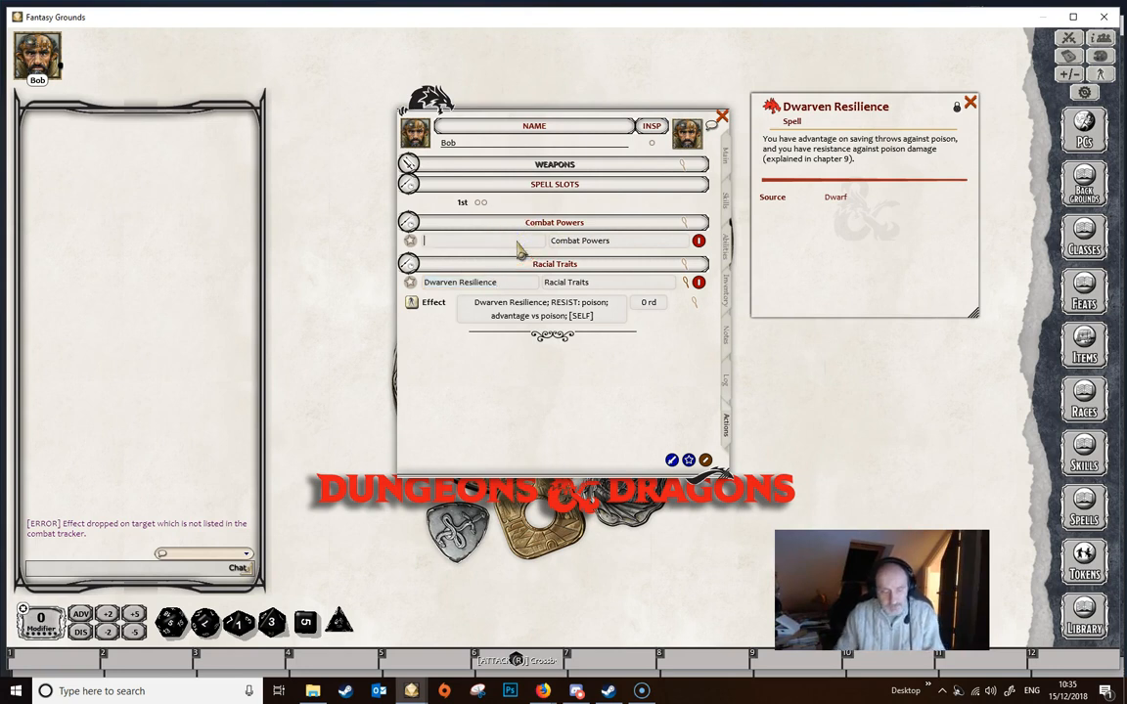
text(Dodge action)
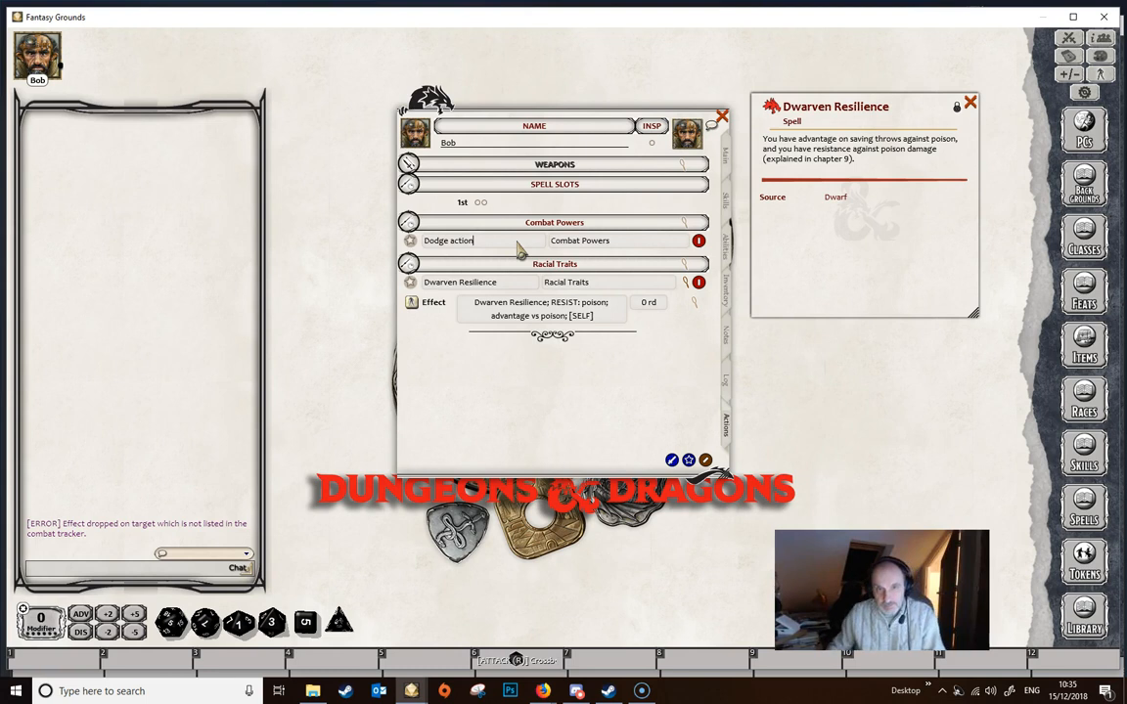
- Add an effect to the Dodge action power and describe it as "Dodge"
click(598, 241)
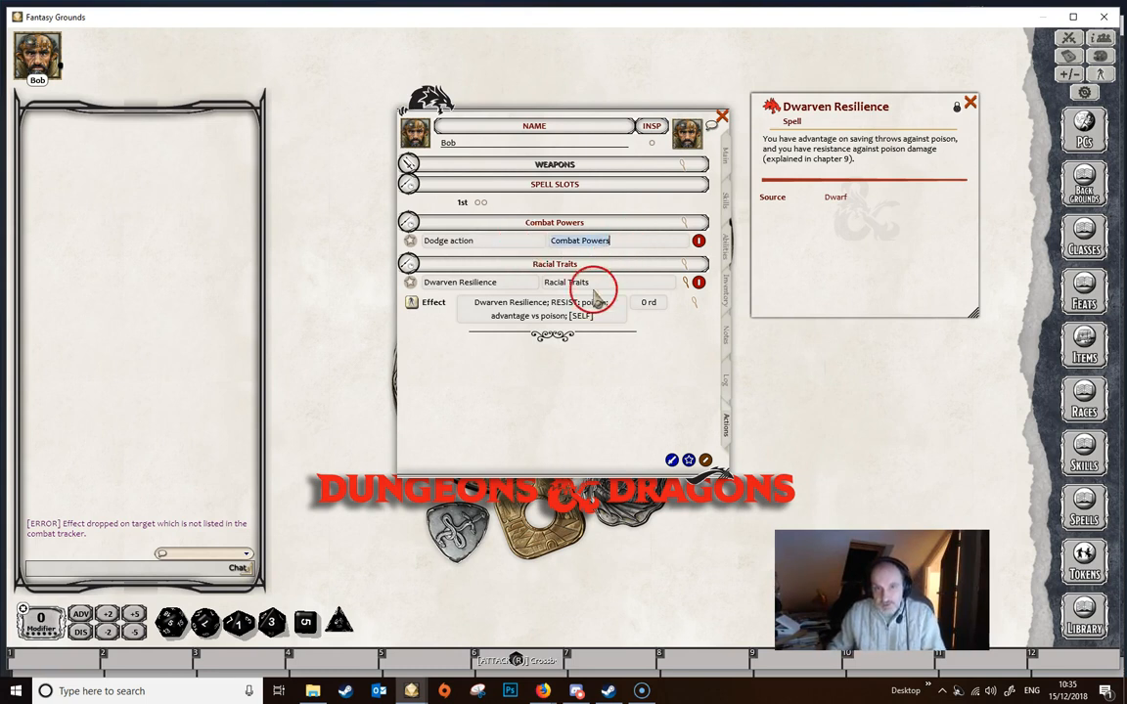
right_click(622, 245)
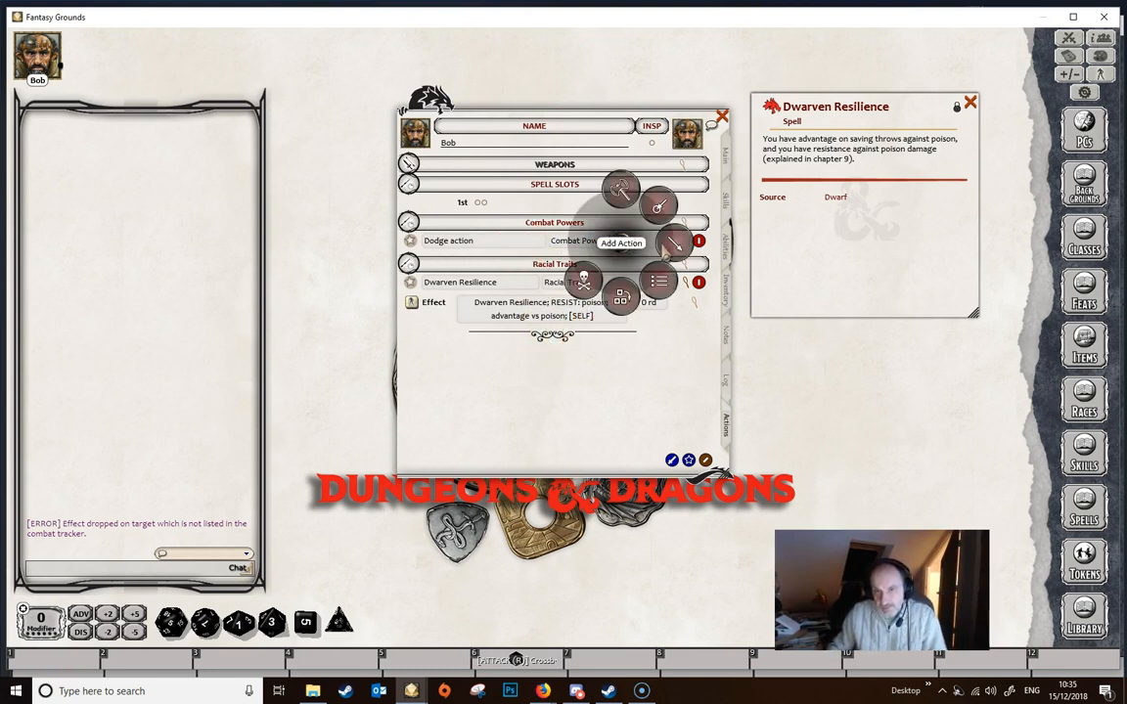
click(674, 247)
click(714, 257)
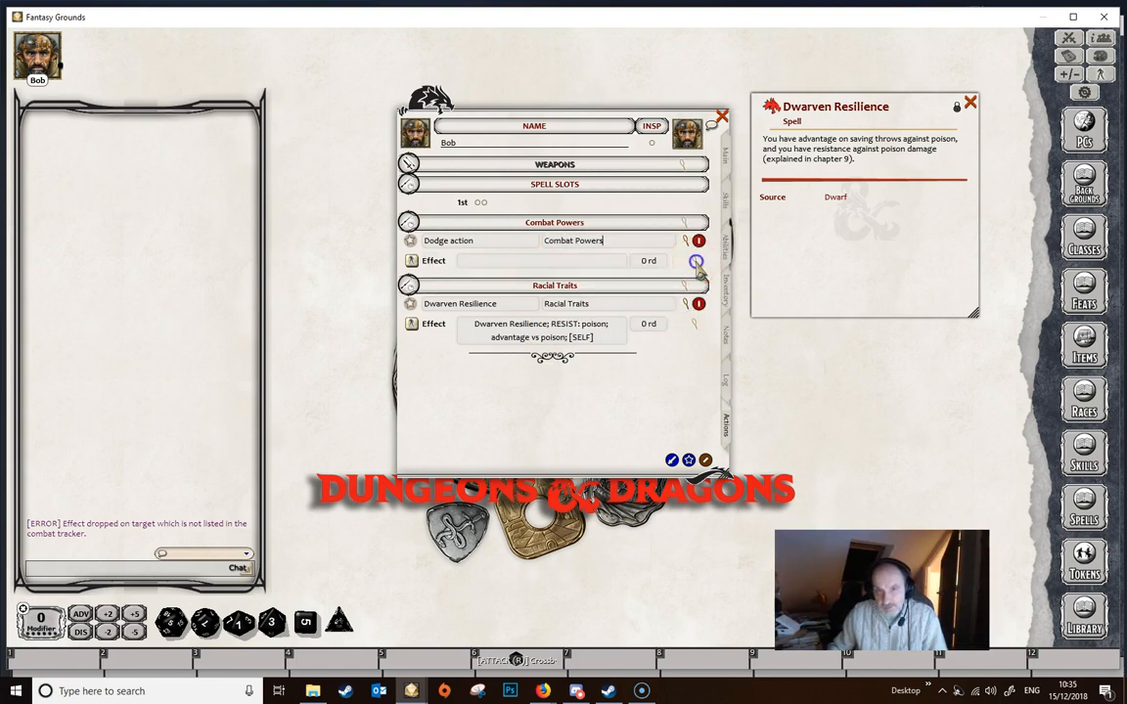
click(695, 261)
click(589, 339)
text(Dodge)
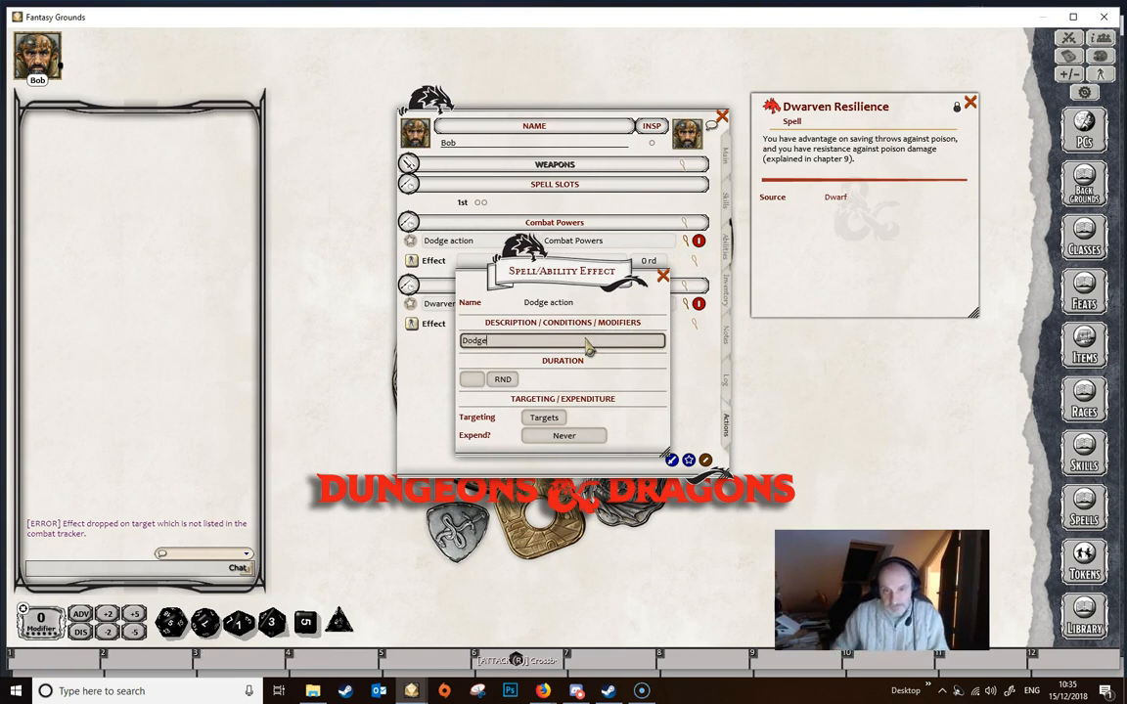
- Set the Dodge effect's targeting to Self and its duration to 1 round, and close the effect's details
click(543, 417)
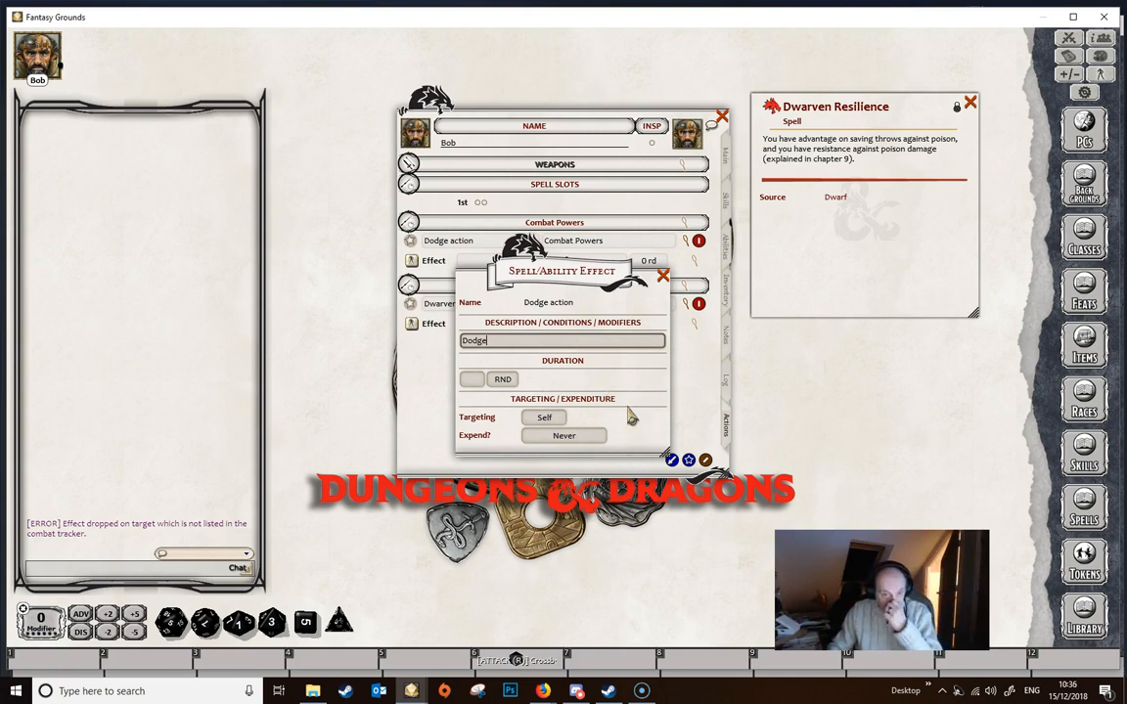
click(471, 379)
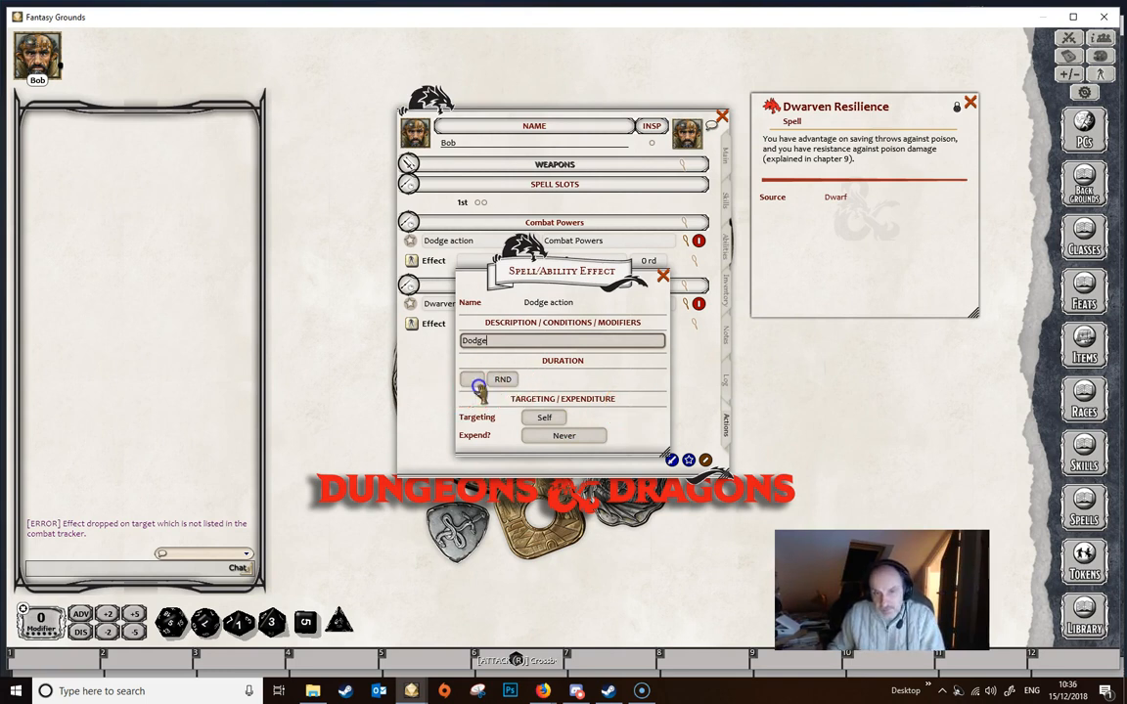
click(471, 383)
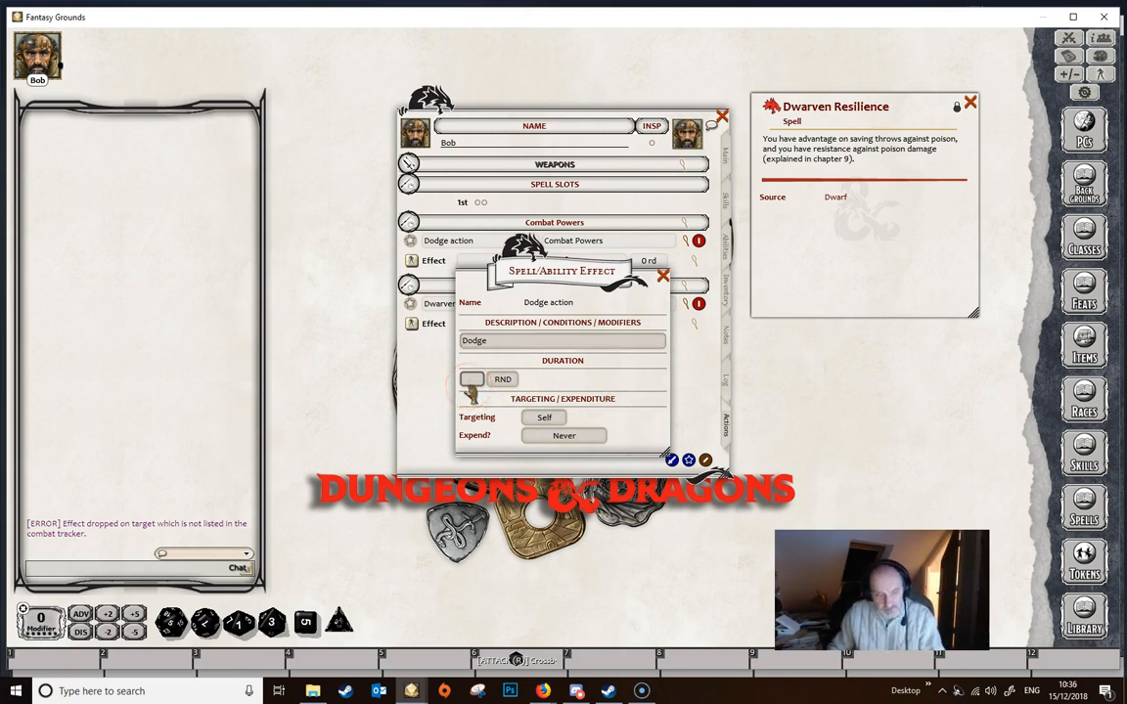
text(1)
click(544, 377)
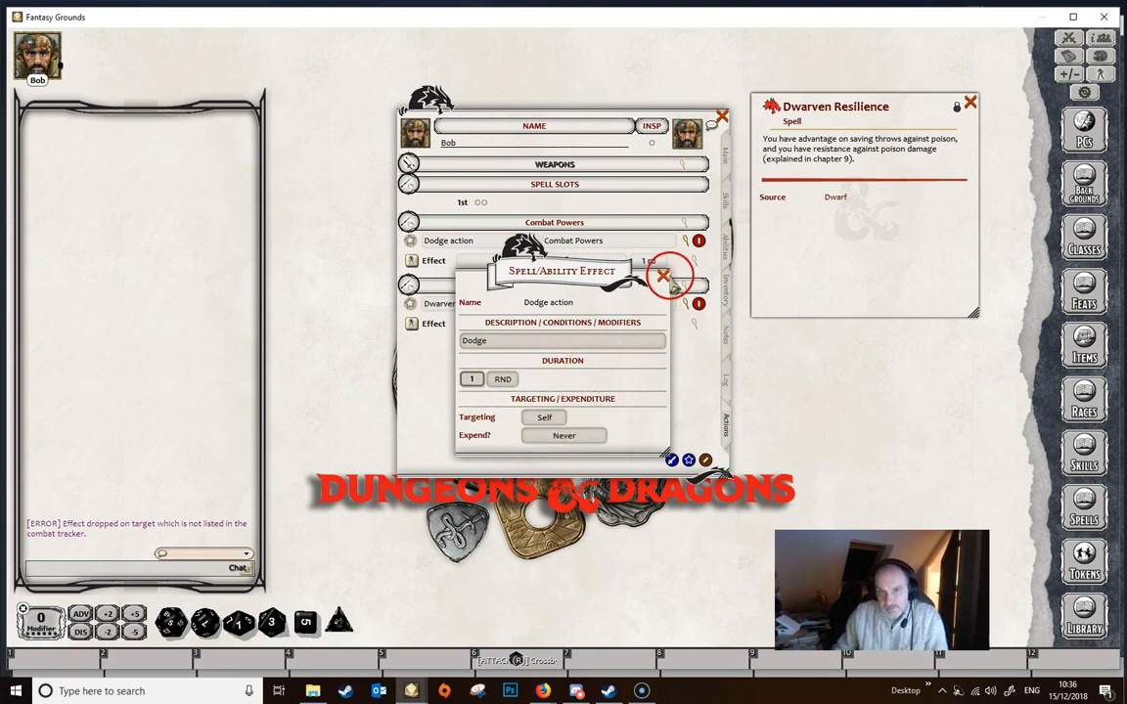
click(663, 277)
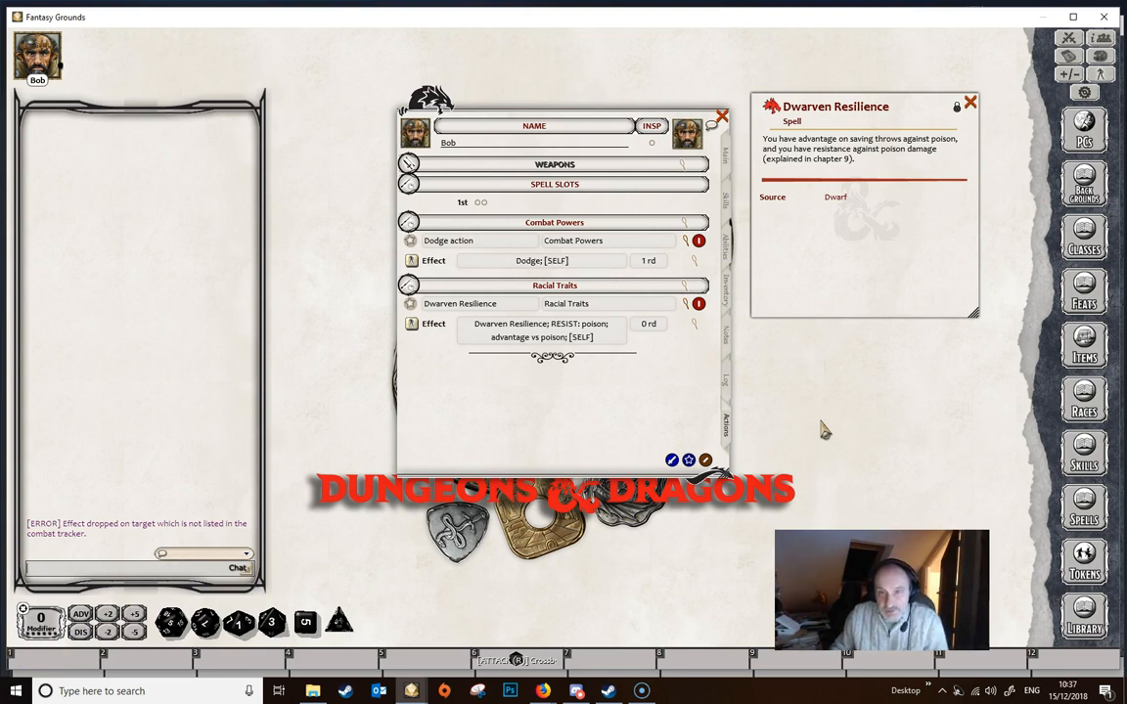
- Look through the character's inventory and examine how the shield counts in the armor class calculation
click(727, 292)
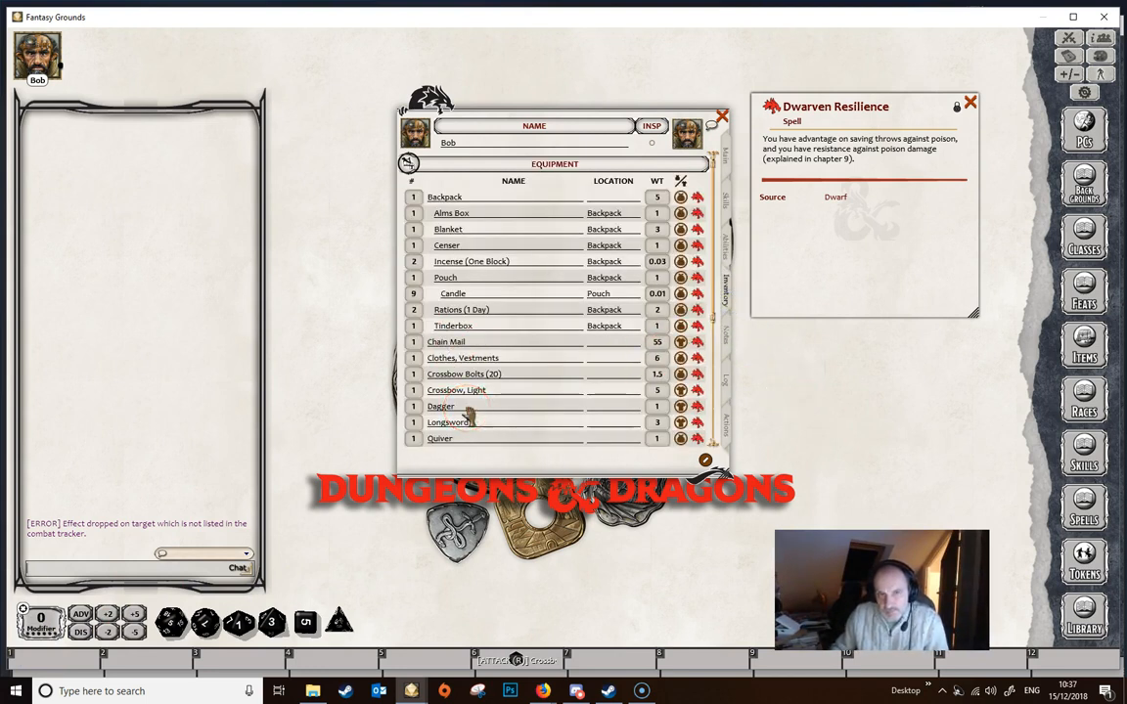
scroll(469, 416, down, 2)
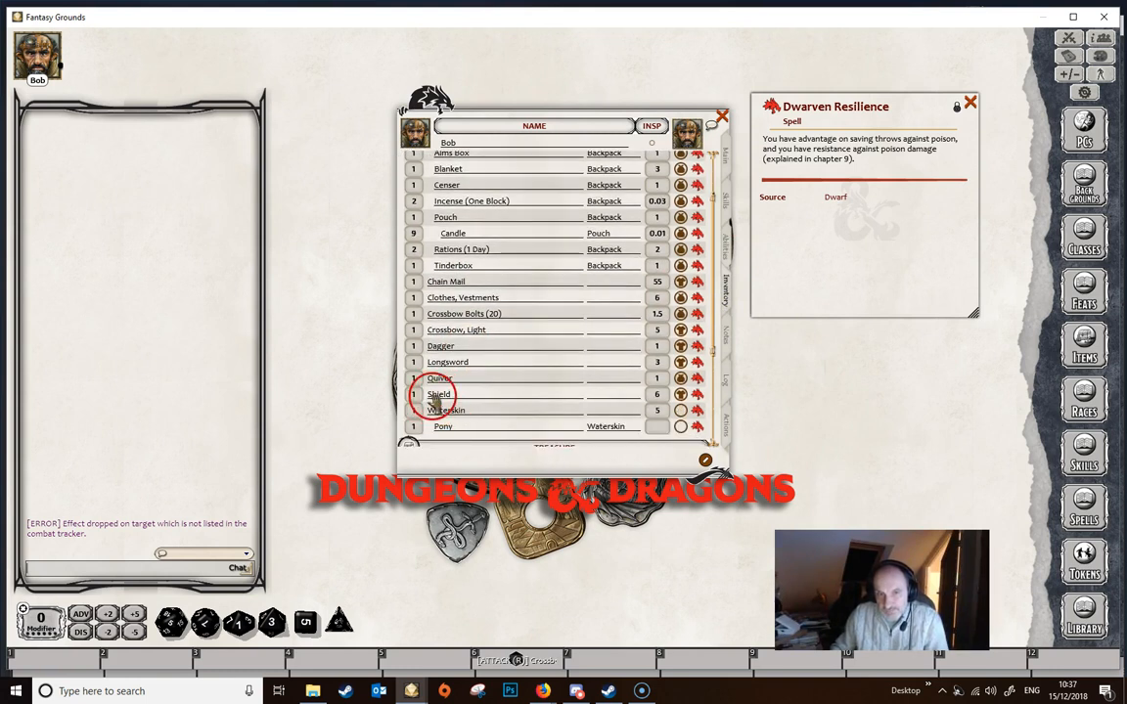
click(724, 154)
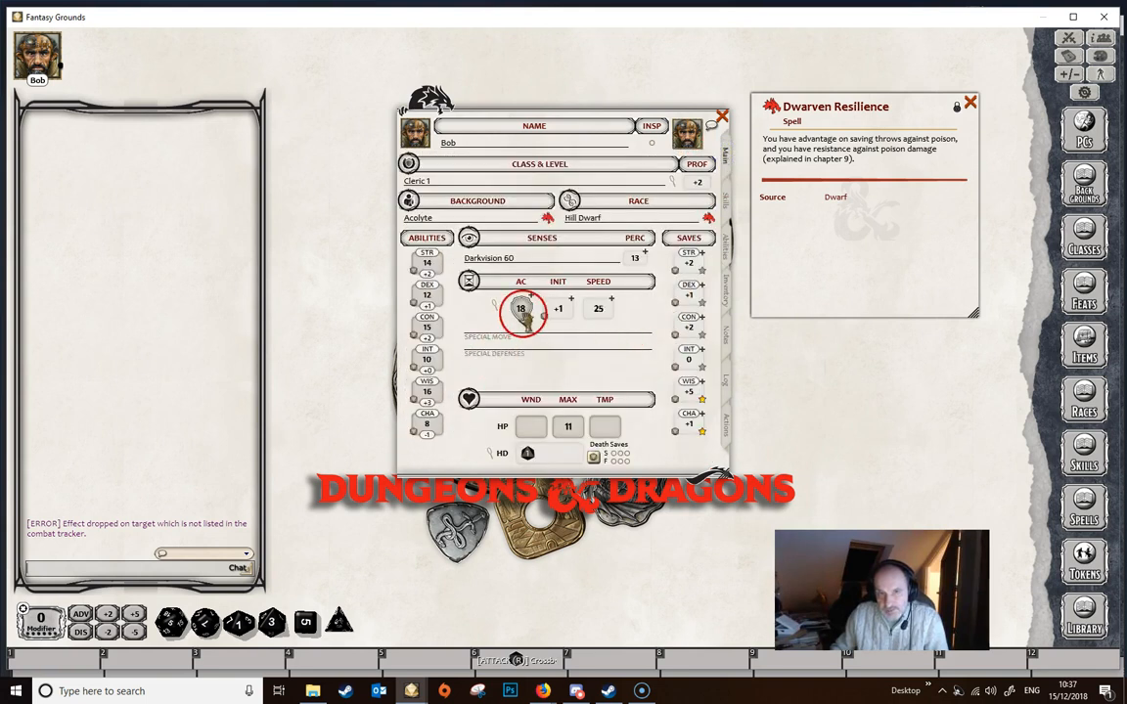
click(469, 280)
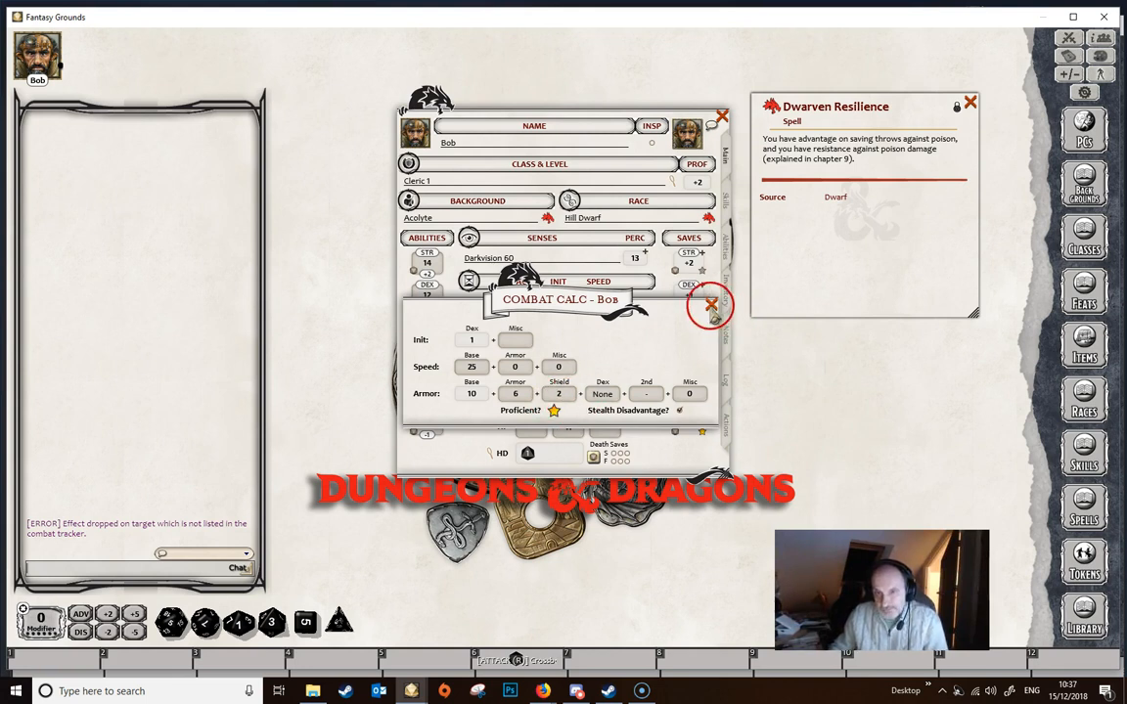
click(712, 305)
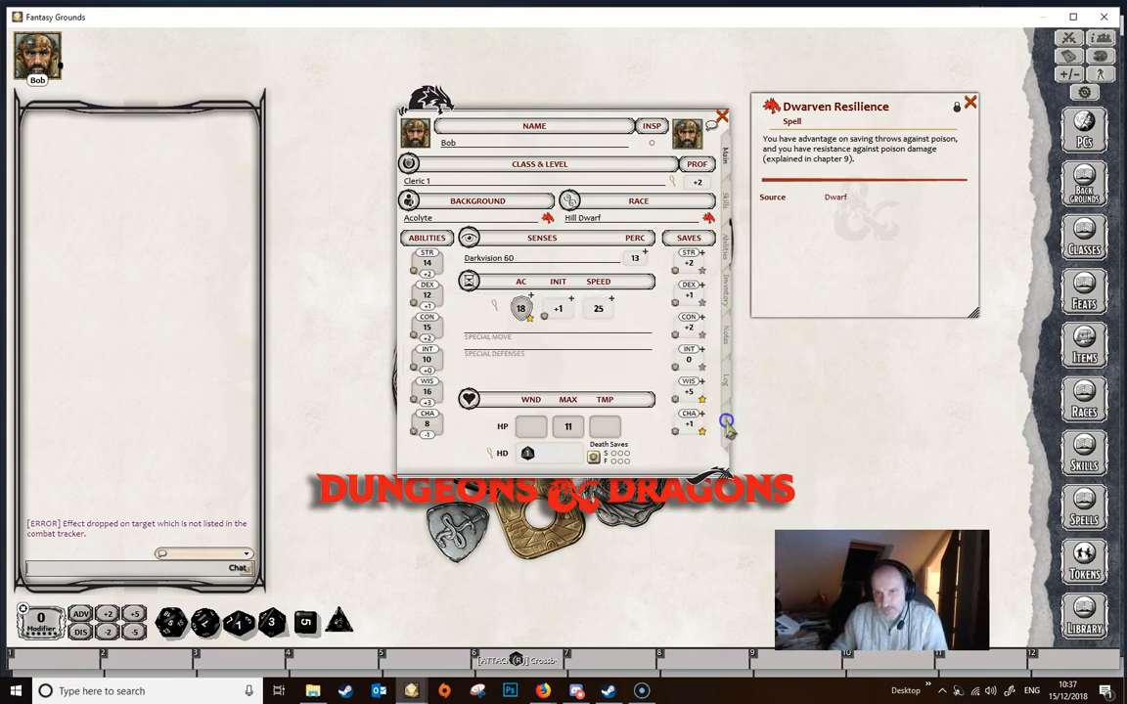
- Return to the character's actions and review the weapon list, leaving it collapsed
click(724, 423)
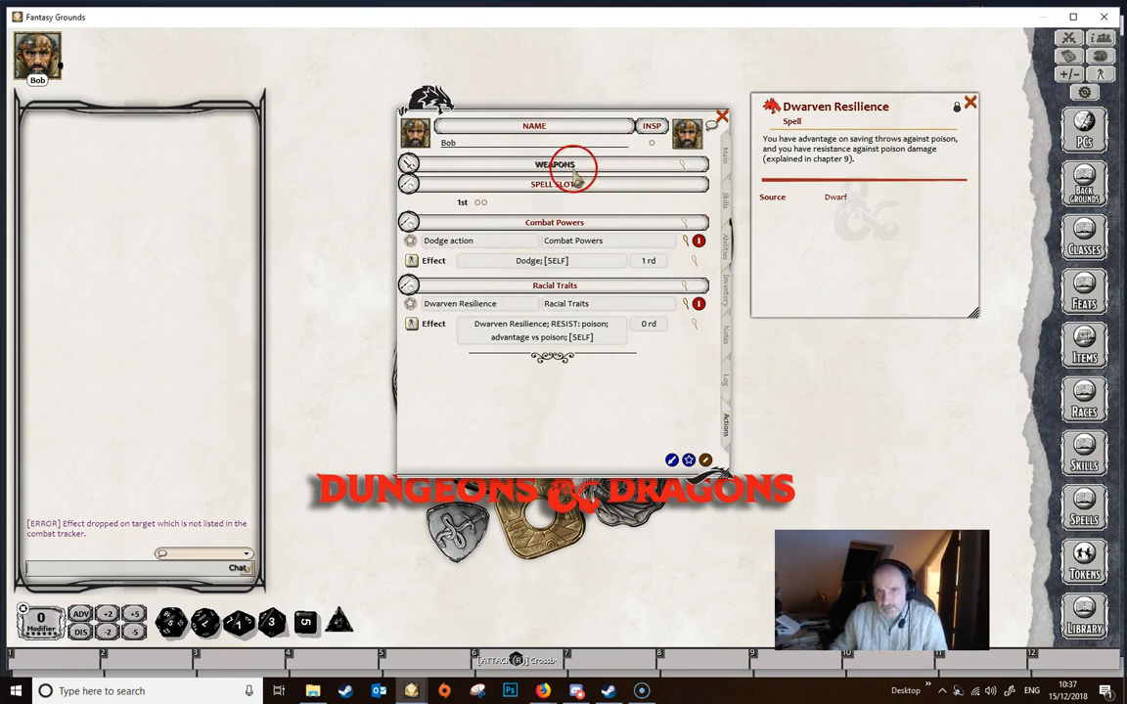
click(523, 164)
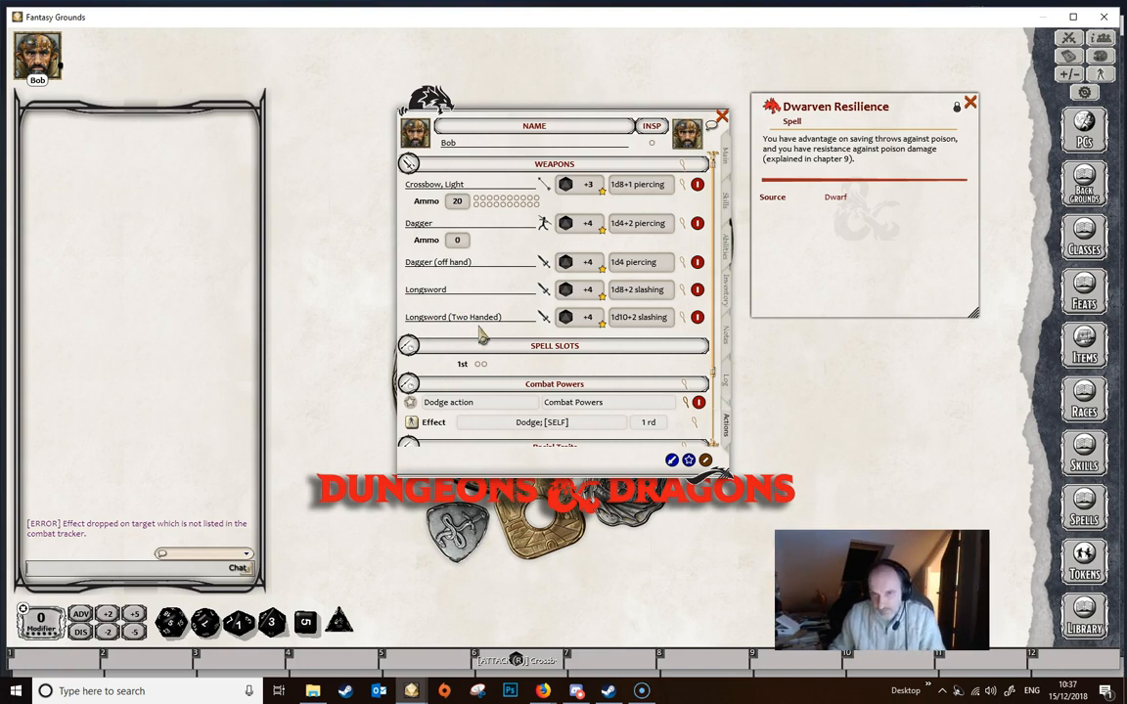
click(554, 165)
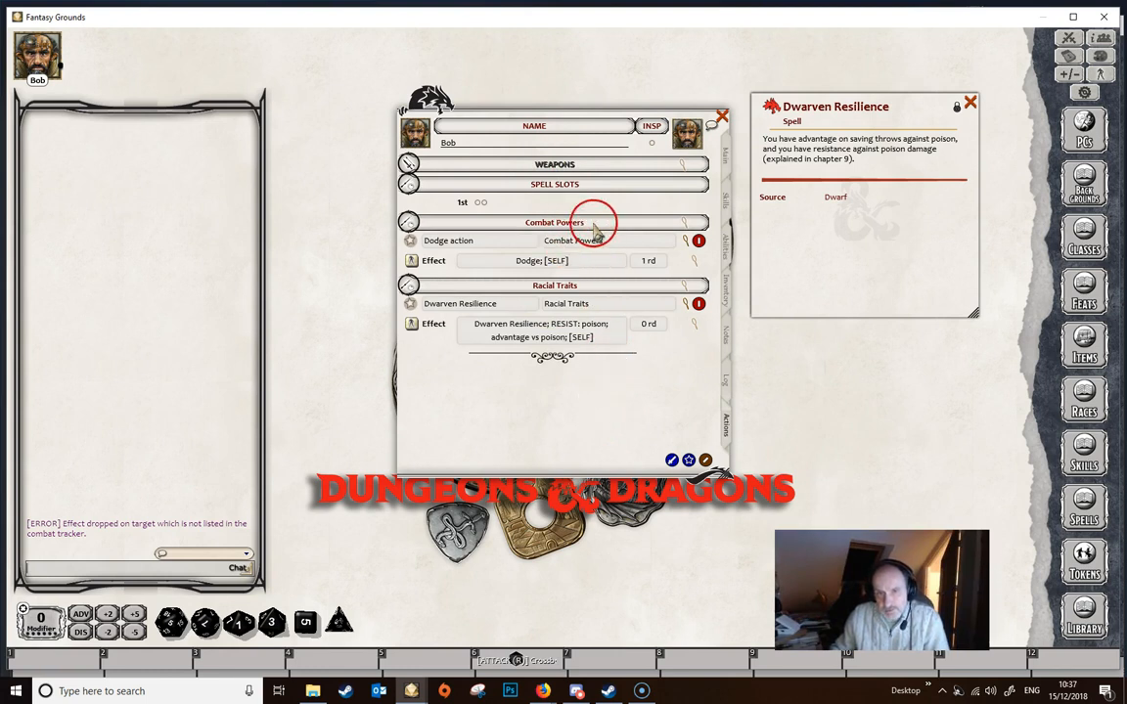
- Add another power named "No Shield" to the "Combat Powers" group
drag(593, 227, 622, 236)
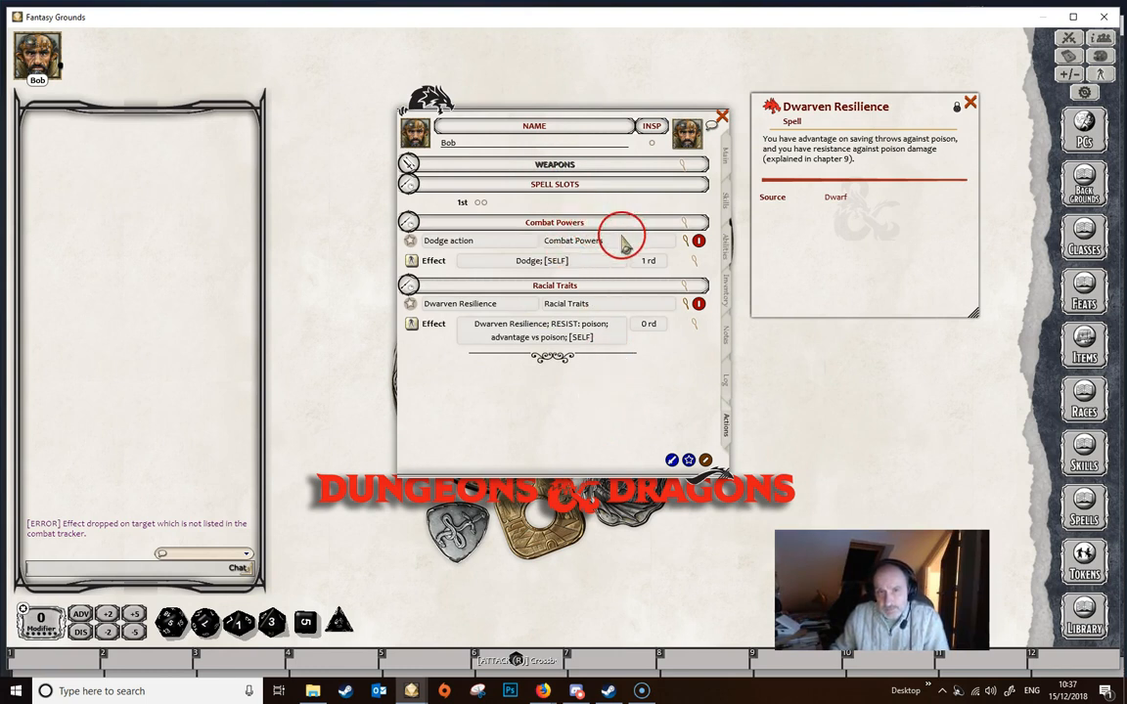
right_click(627, 227)
click(627, 280)
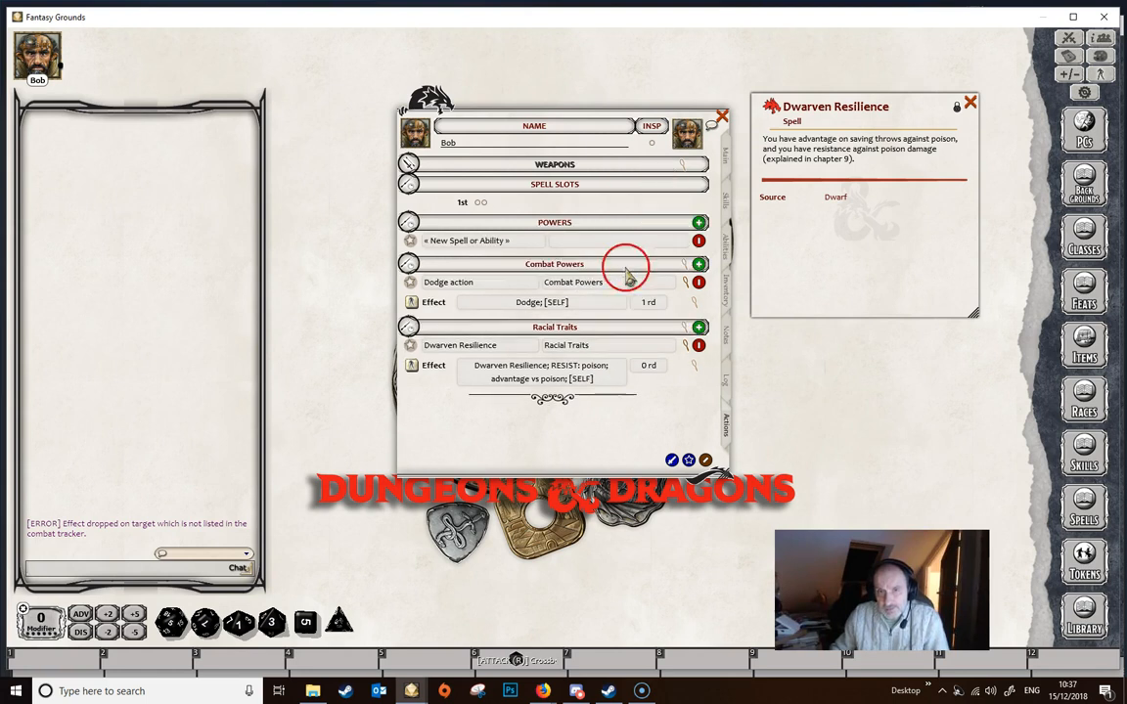
click(562, 240)
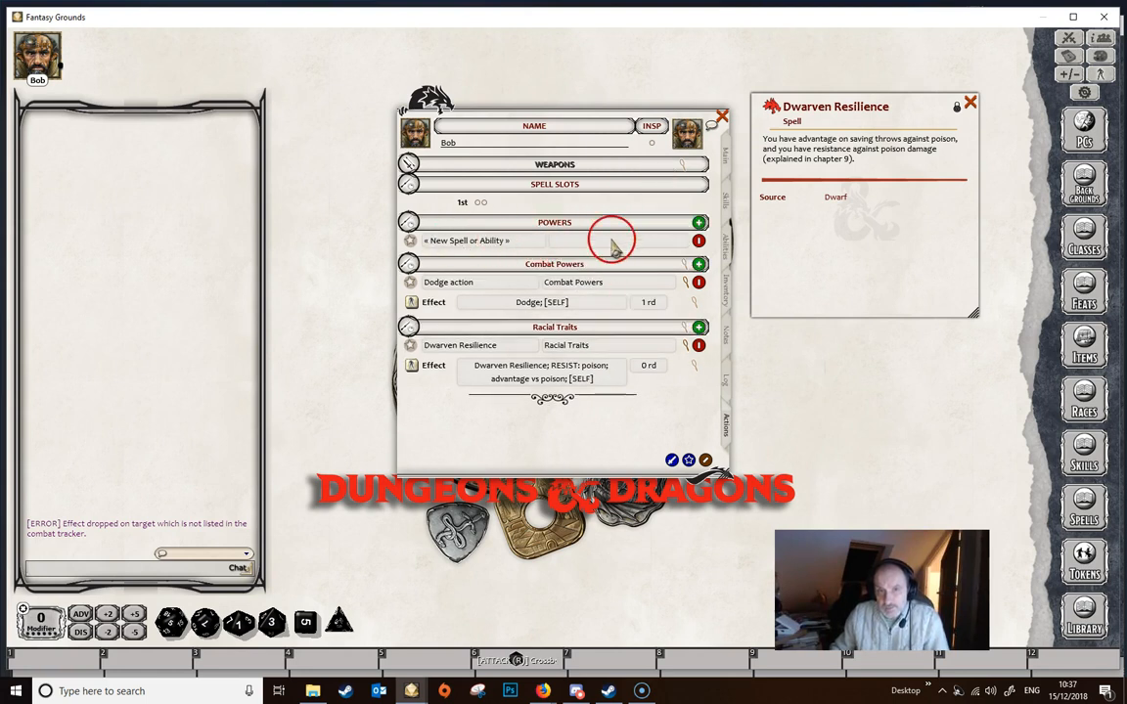
text(Co)
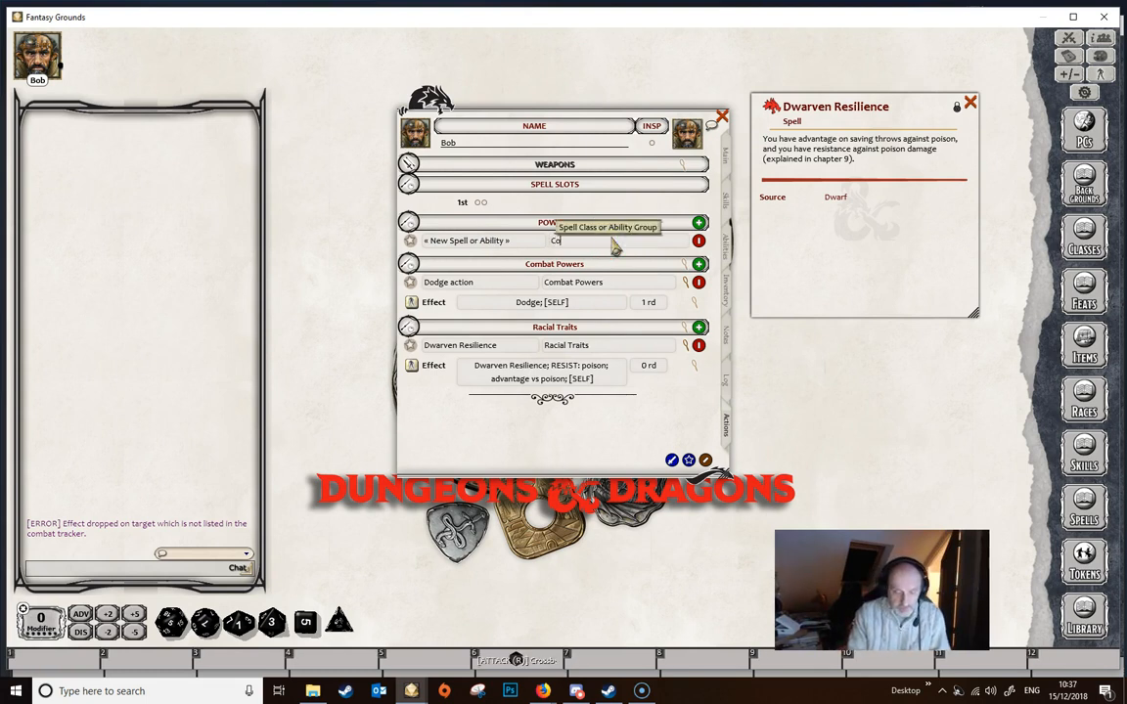
text(mbat Powers)
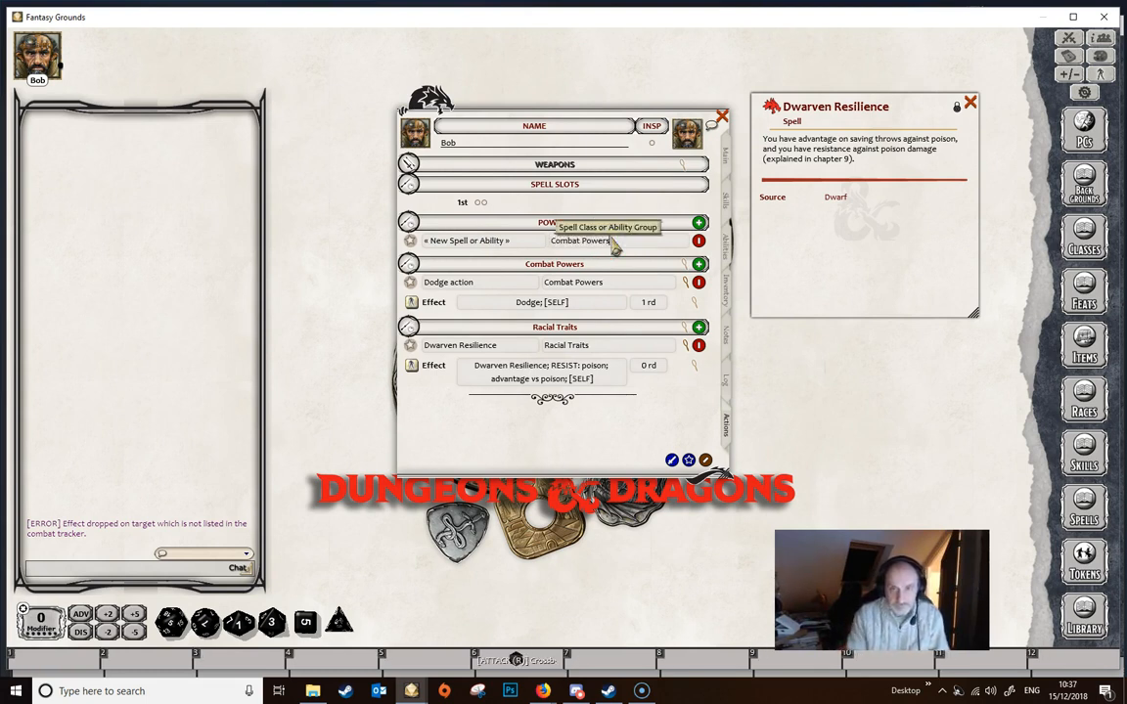
key(Tab)
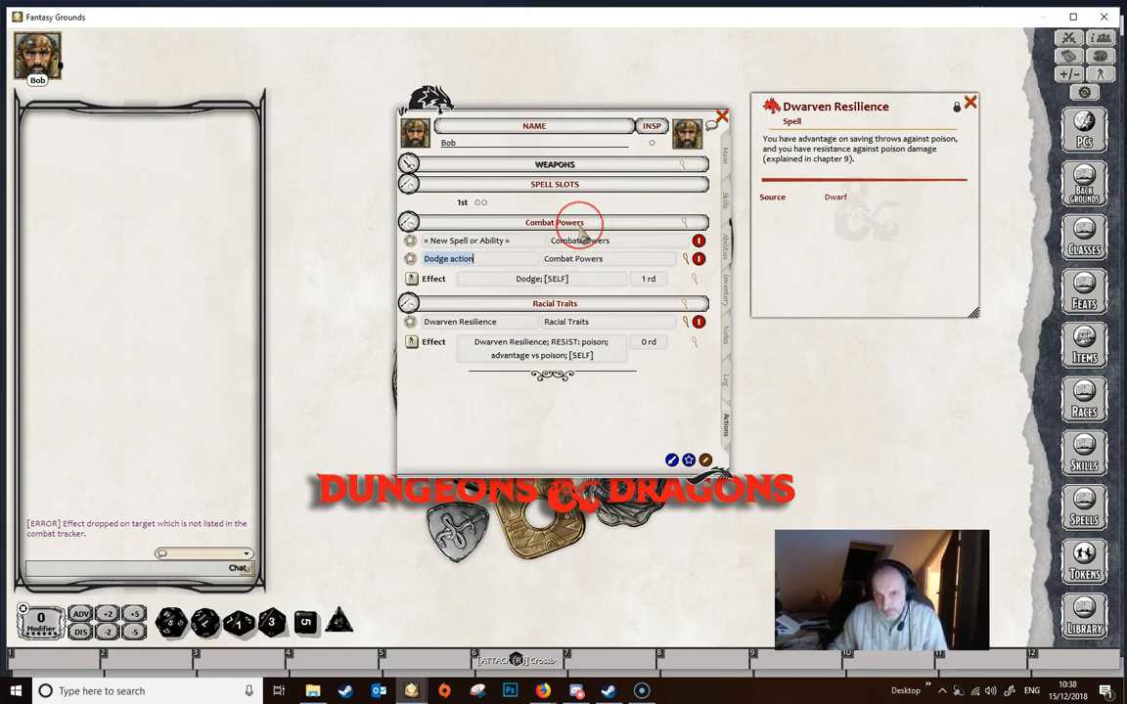
click(508, 240)
text(No Shield)
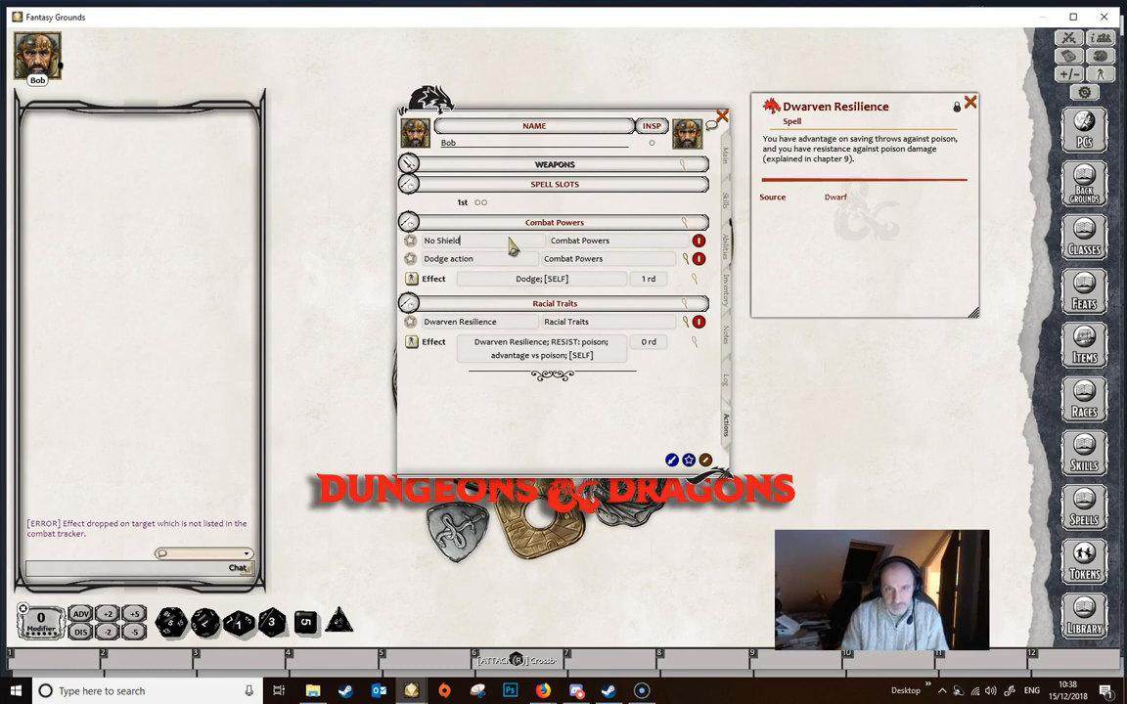
- Add a blank effect to the No Shield power
click(509, 244)
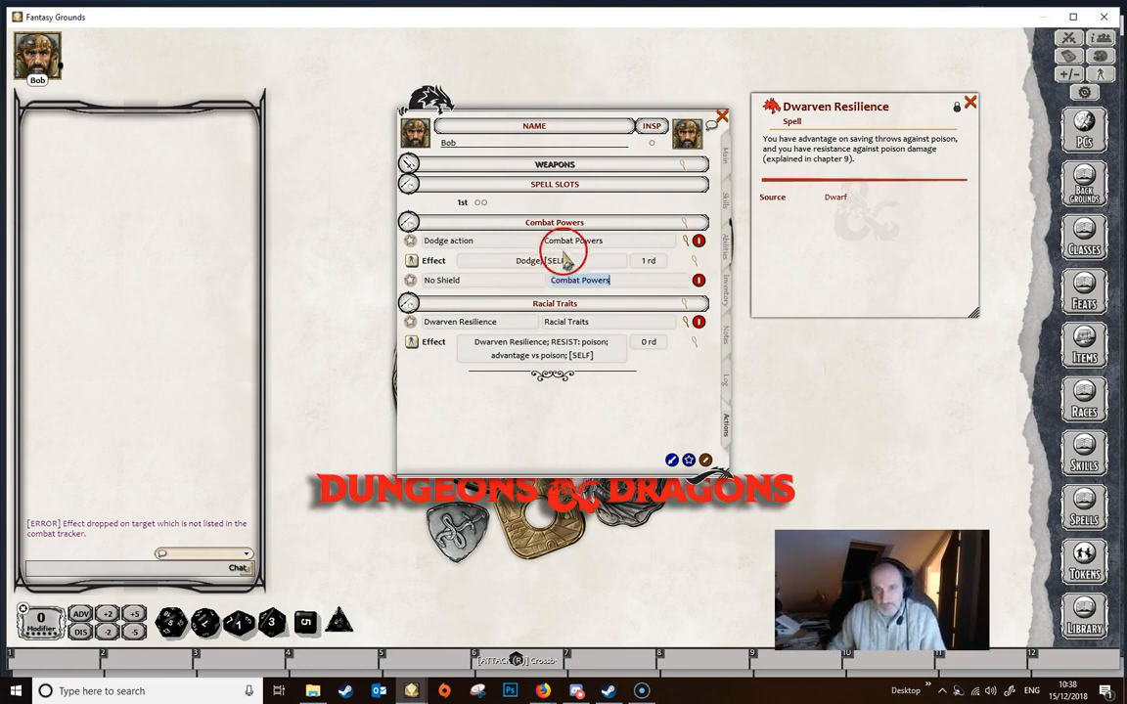
right_click(622, 278)
click(673, 279)
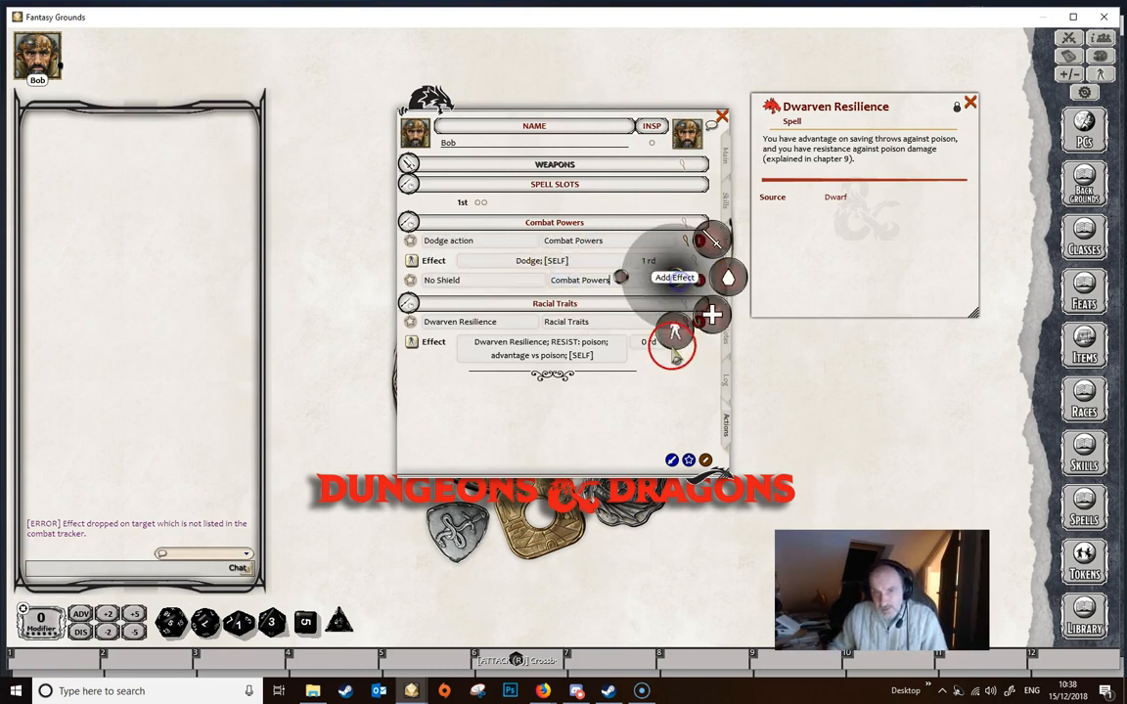
click(674, 335)
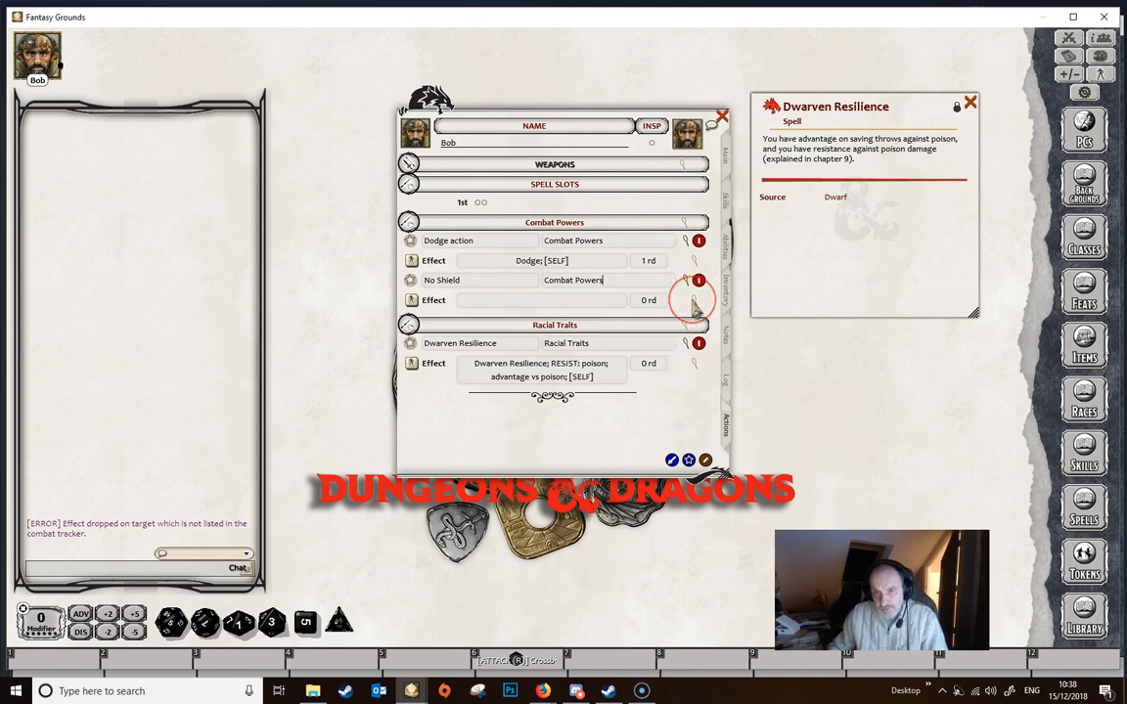
- Define the No Shield power's effect as "No Shield; AC: -2" with targeting set to Self
click(692, 303)
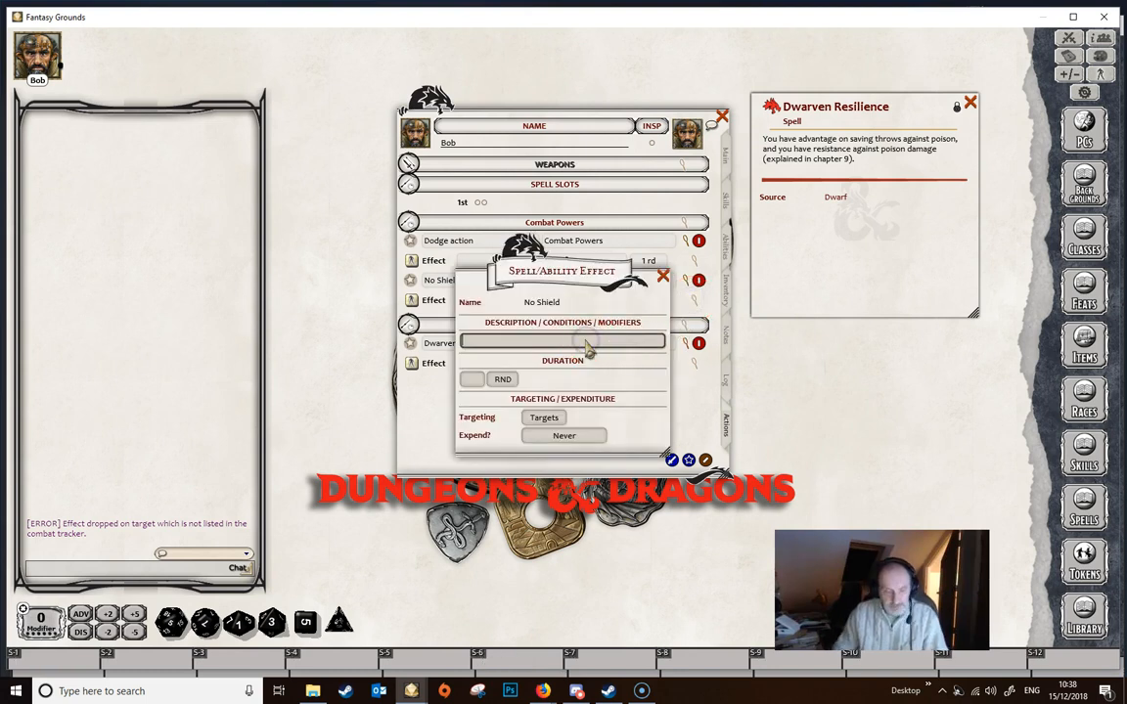
text(AC)
key(BackSpace)
key(BackSpace)
text(No Shield; AC: -2)
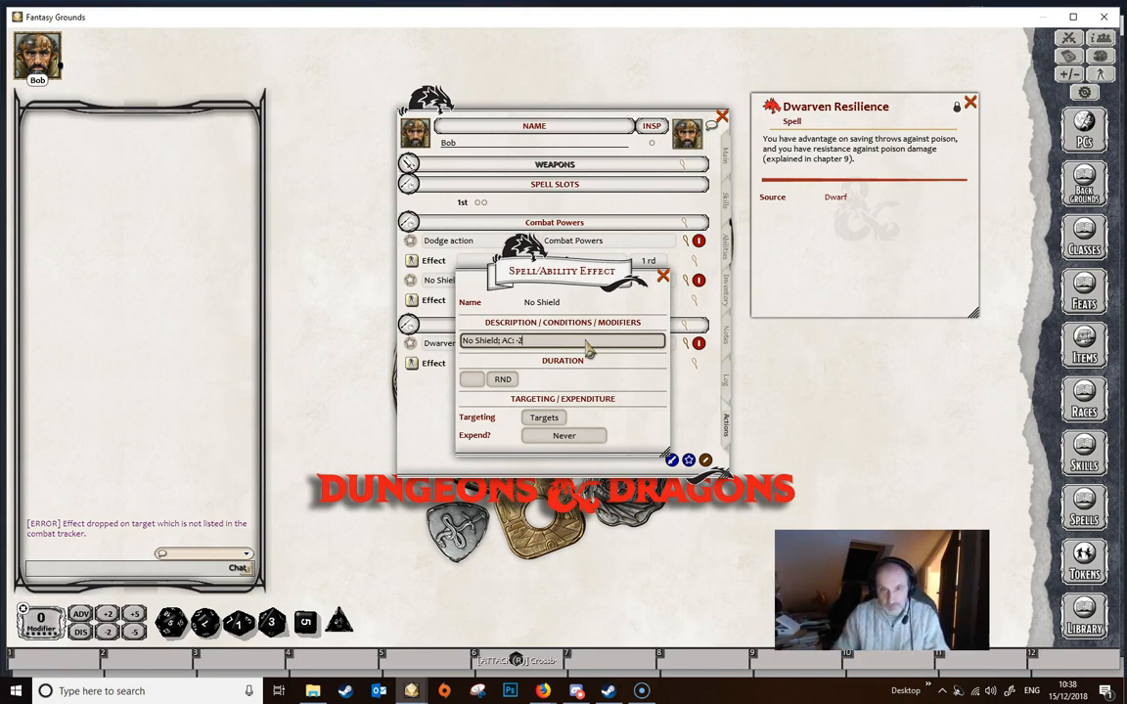
click(545, 417)
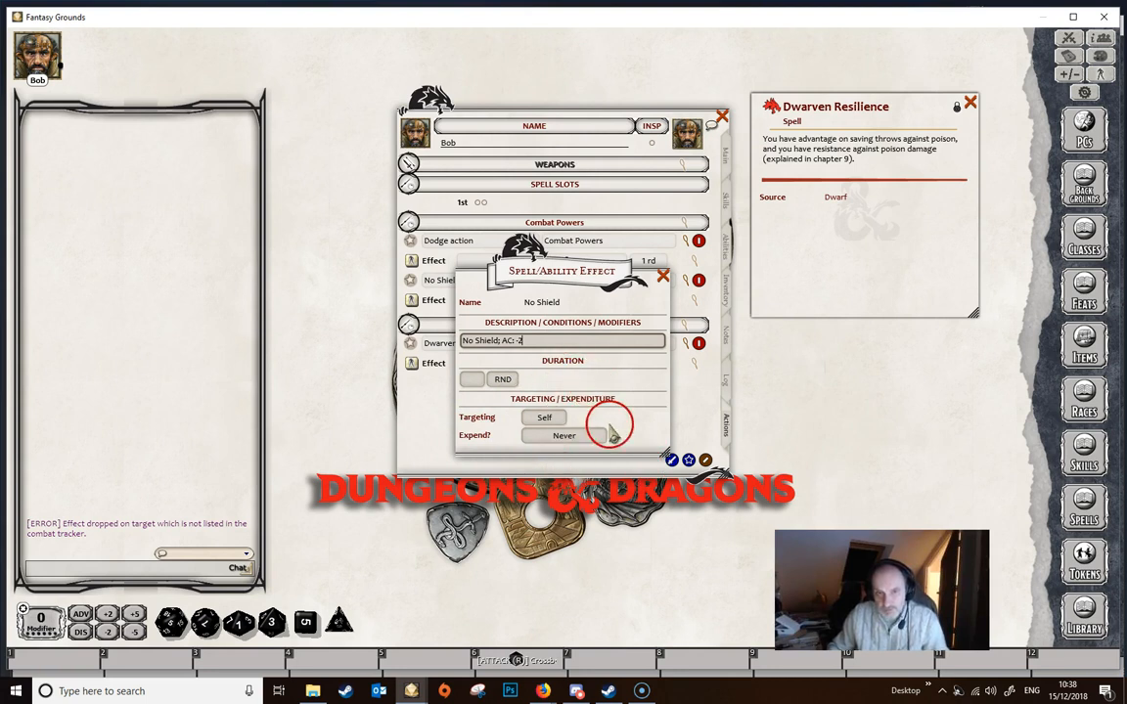
click(663, 278)
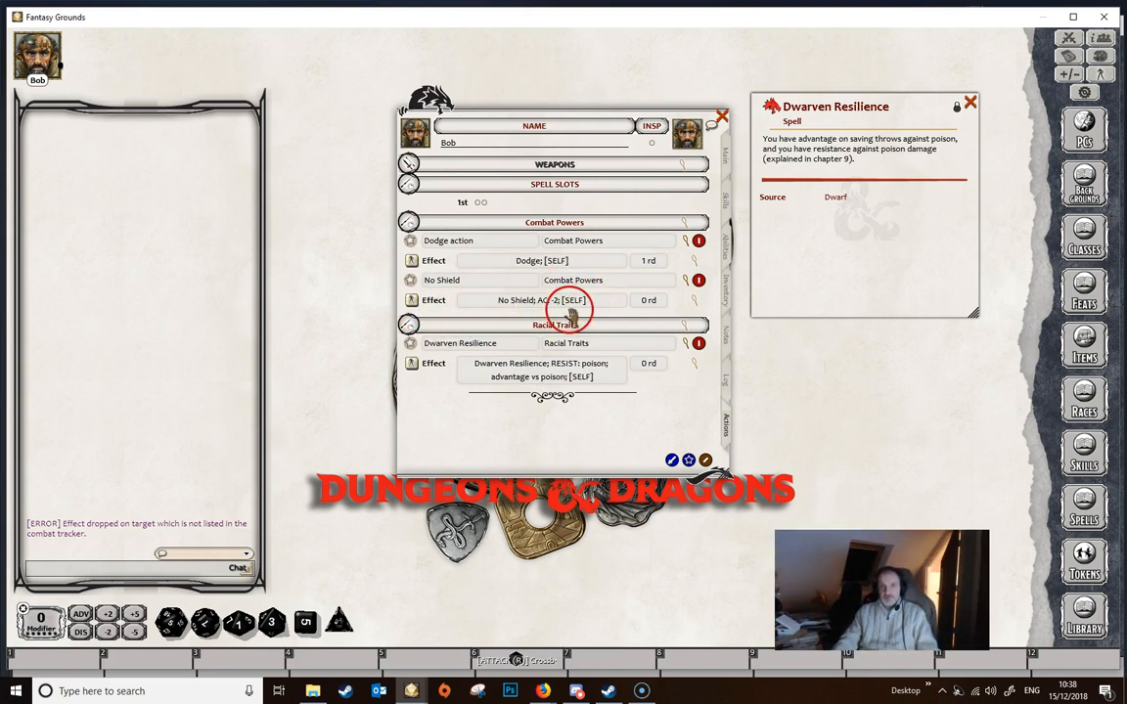
- Check the armor class on the character's main page, then return to the actions and turn off their edit mode
click(725, 161)
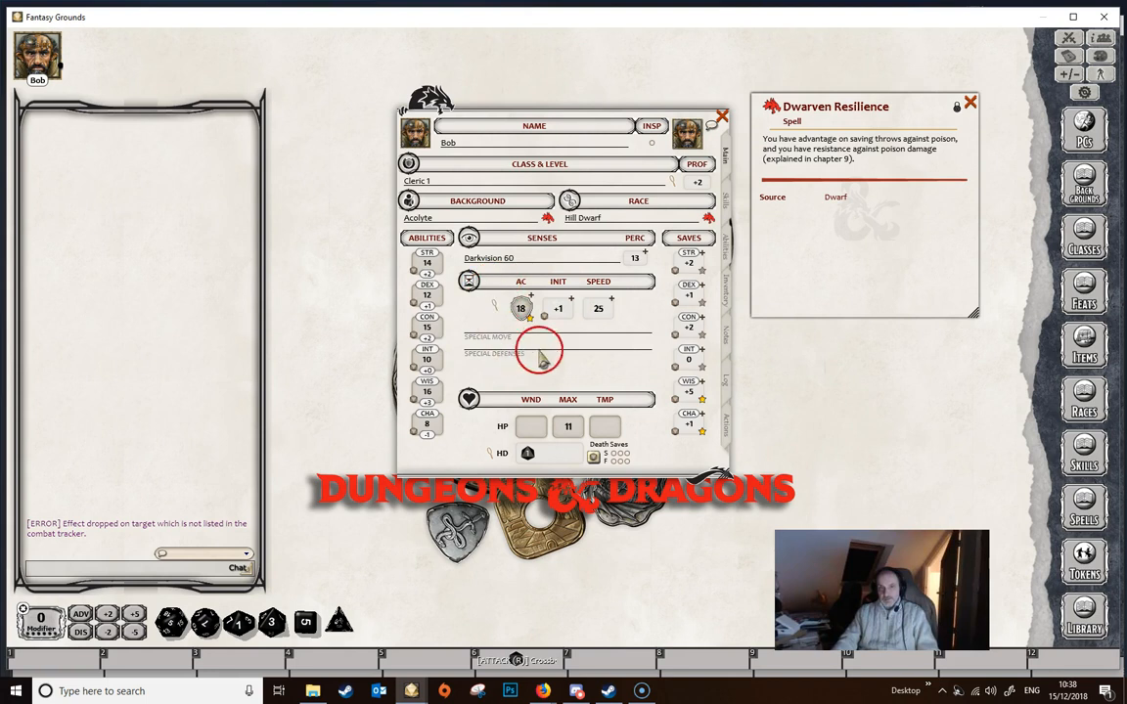
click(725, 425)
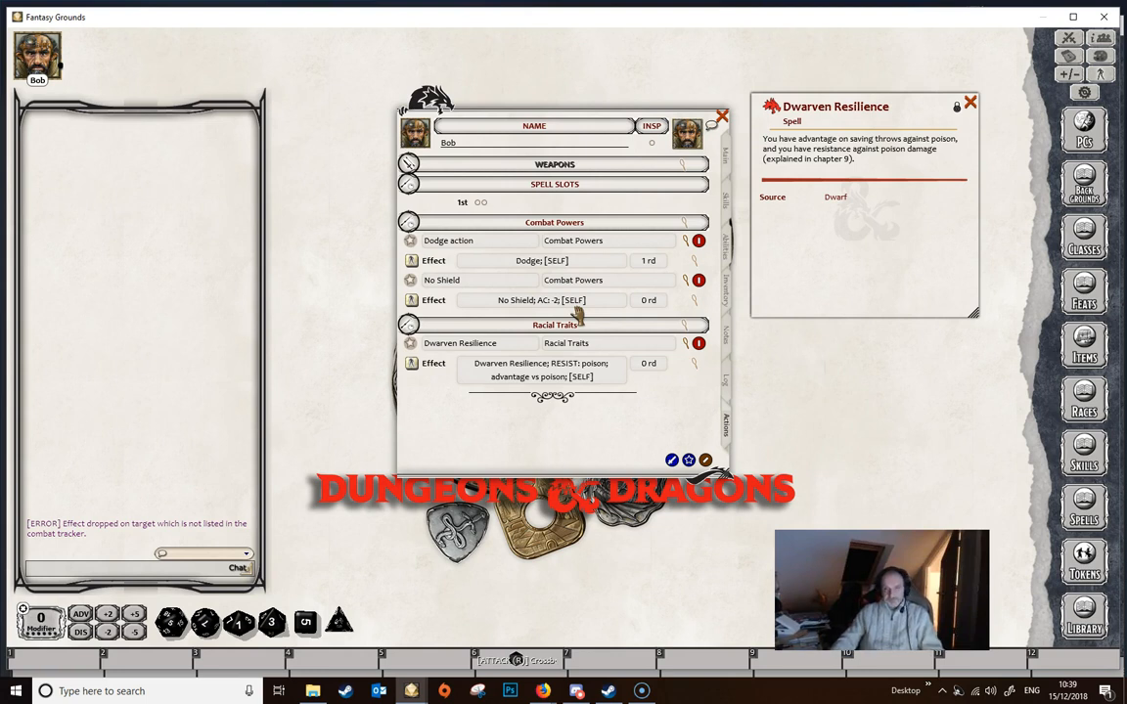
click(705, 460)
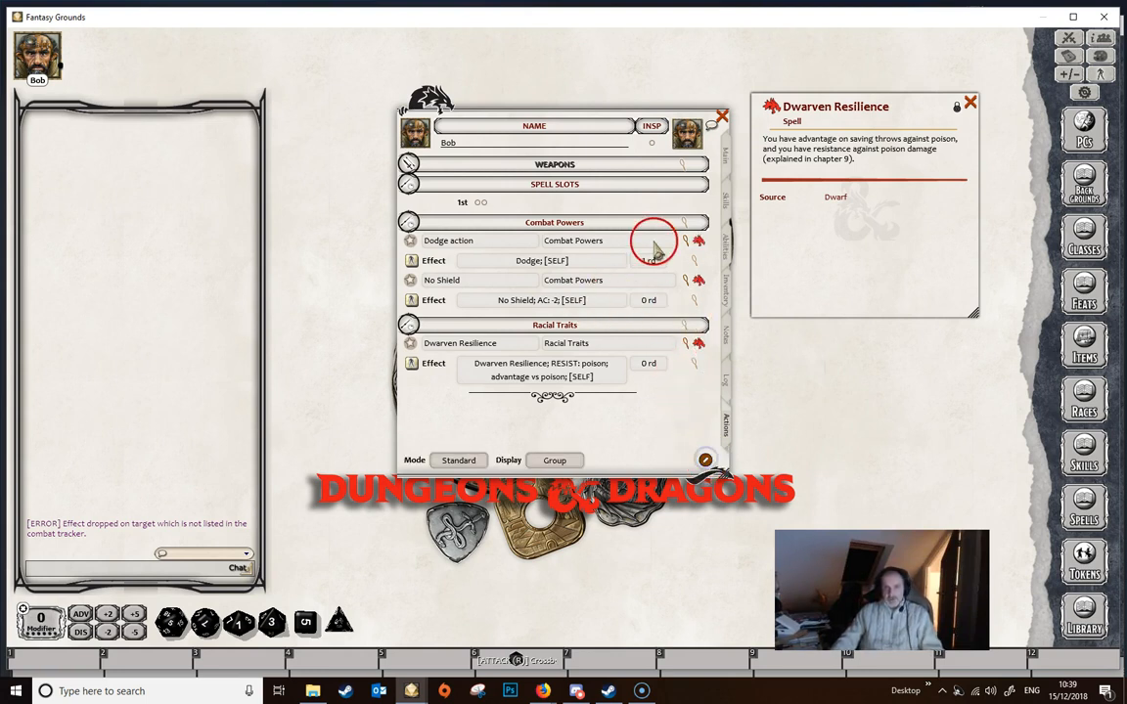